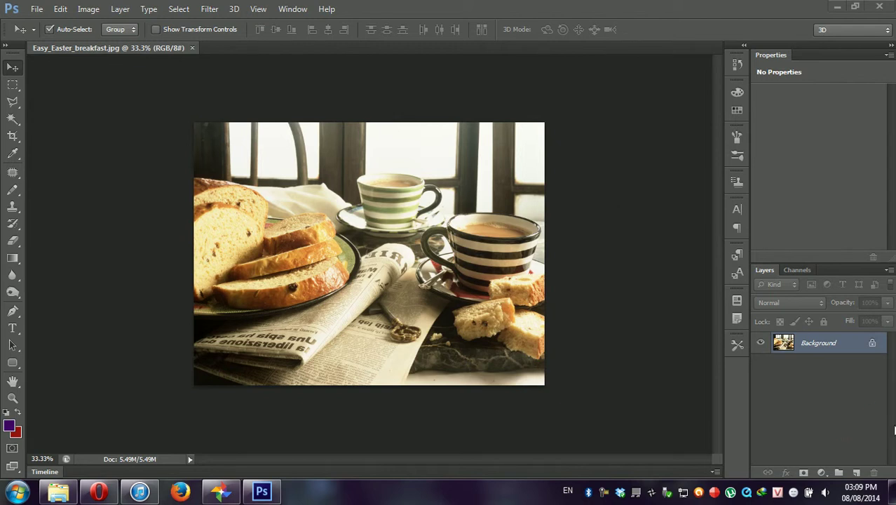
Step: Open the Filter menu for the Easy_Easter_breakfast.jpg photo
{"action": "left_click", "coordinate": [203, 13]}
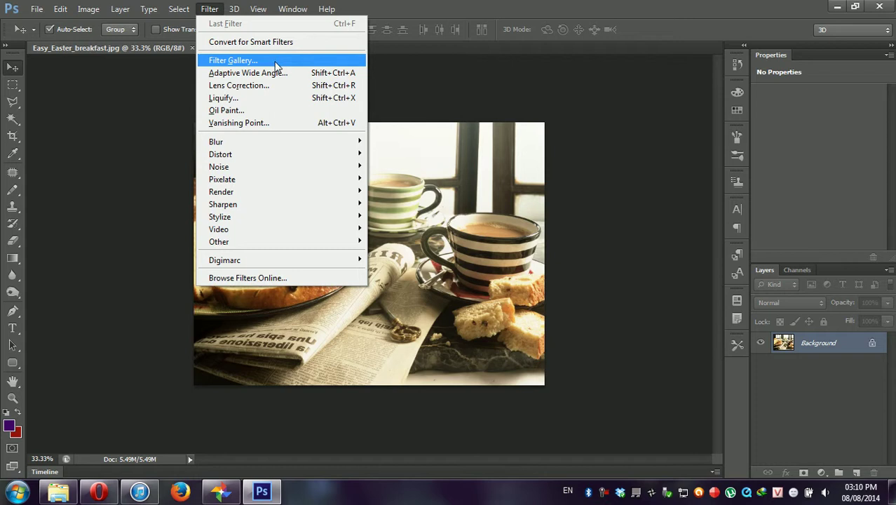
Step: Open the Filter Gallery with the preview at 50% and the Artistic filters expanded
{"action": "left_click", "coordinate": [275, 63]}
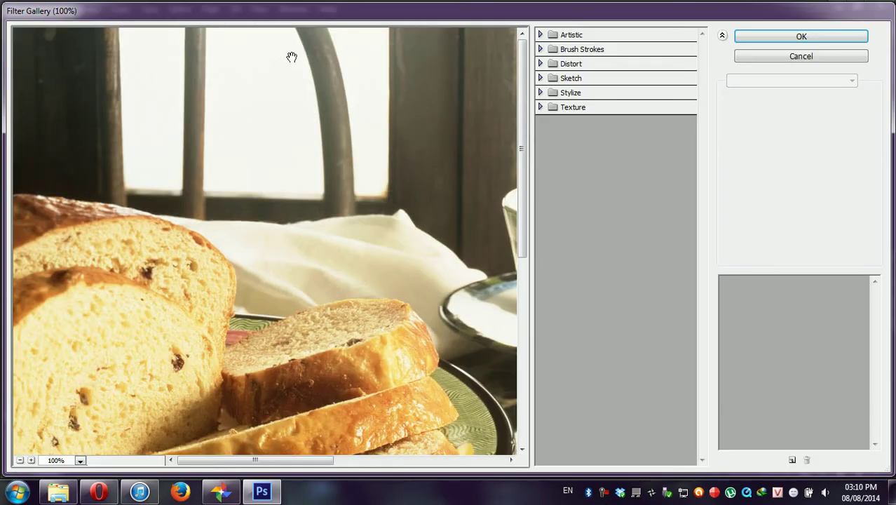
{"action": "left_click", "coordinate": [80, 460]}
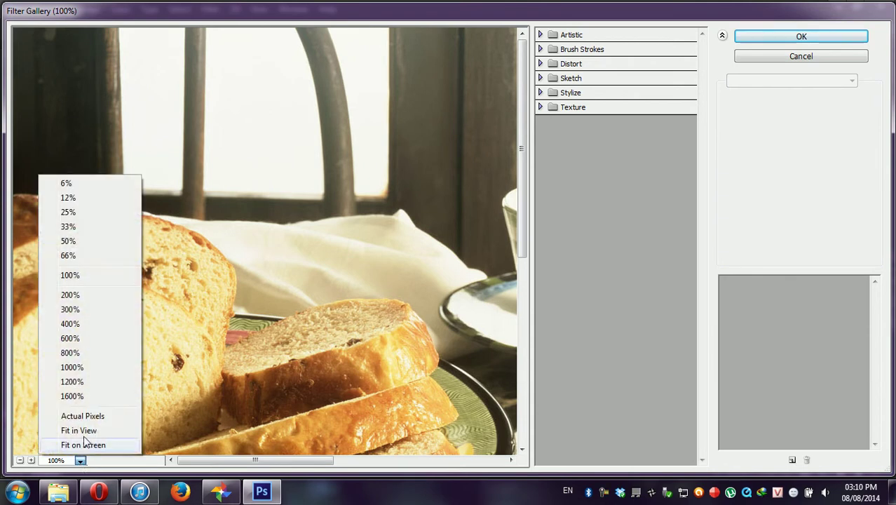
{"action": "left_click", "coordinate": [75, 242]}
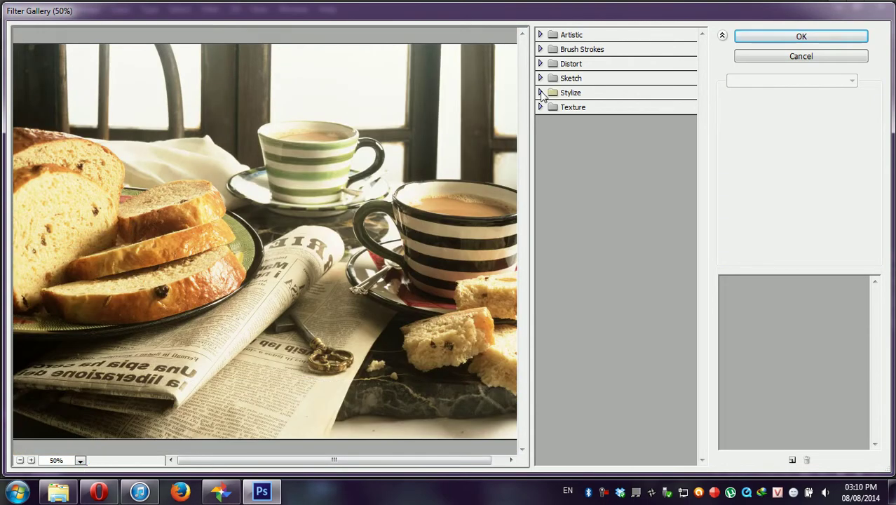
{"action": "left_click", "coordinate": [568, 37]}
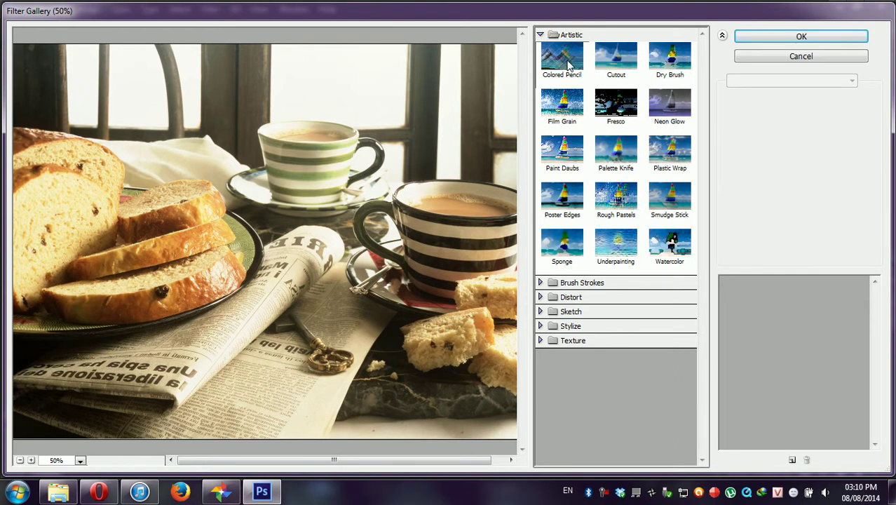
Step: Preview Colored Pencil, Cutout, Dry Brush, Film Grain, Fresco and Neon Glow on the photo
{"action": "left_click", "coordinate": [569, 63]}
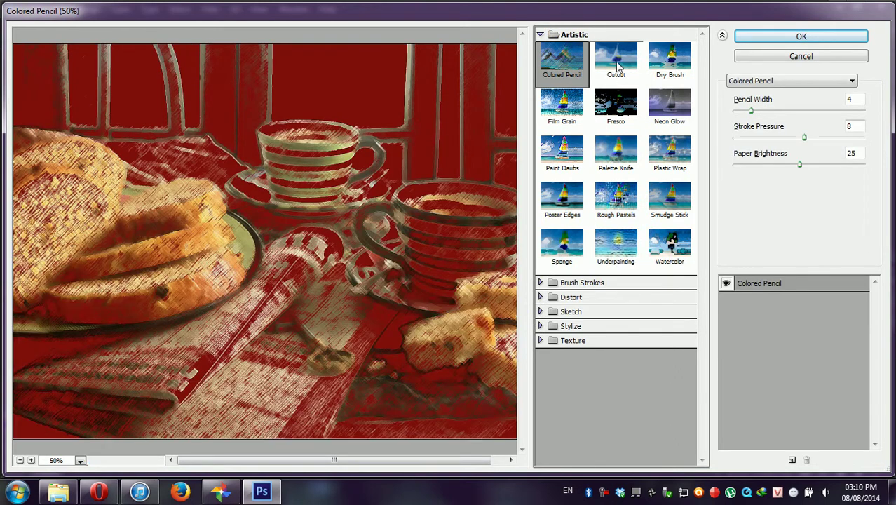
{"action": "left_click", "coordinate": [616, 64]}
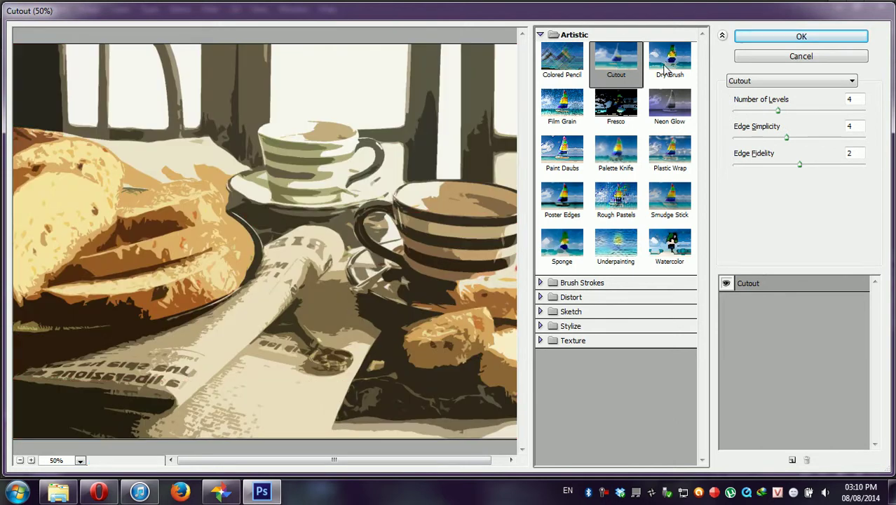
{"action": "left_click", "coordinate": [665, 67]}
{"action": "left_click", "coordinate": [562, 103]}
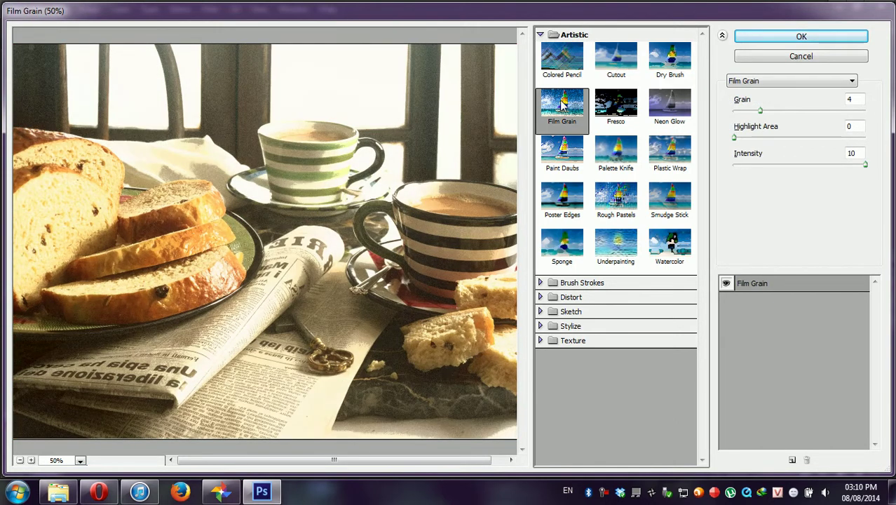
{"action": "left_click", "coordinate": [609, 113]}
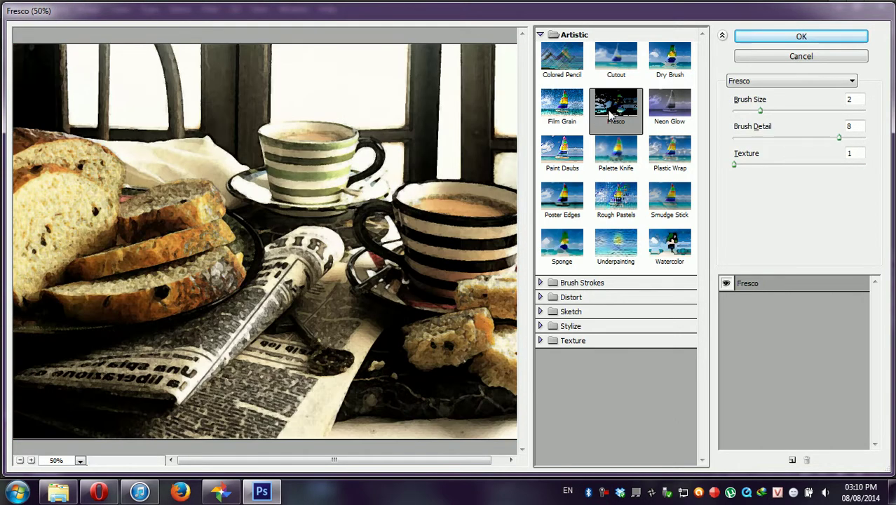
{"action": "left_click", "coordinate": [662, 118]}
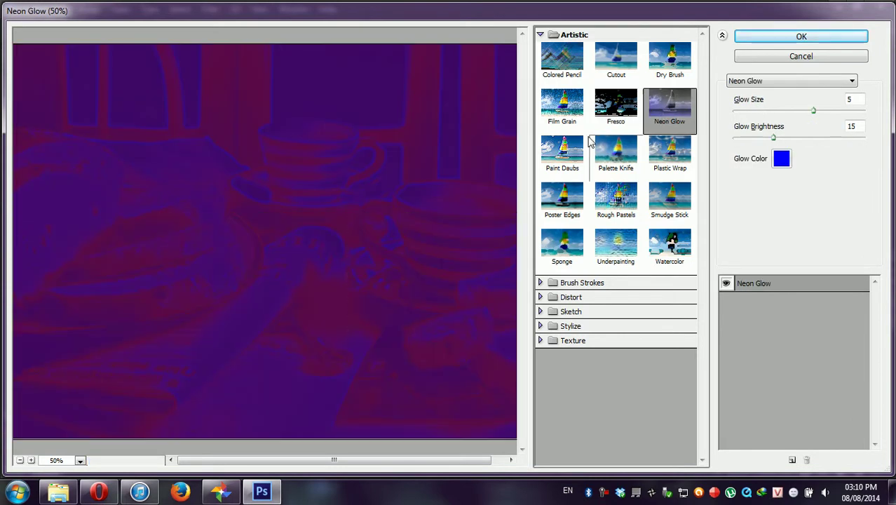
Step: Preview Paint Daubs, Palette Knife, Plastic Wrap, Watercolor, Underpainting and Sponge on the photo
{"action": "left_click", "coordinate": [570, 153]}
{"action": "left_click", "coordinate": [607, 160]}
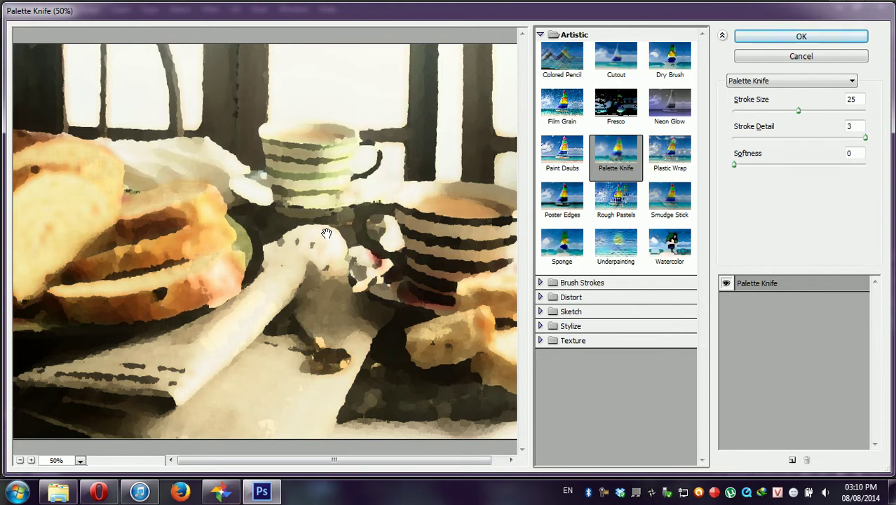
{"action": "left_click", "coordinate": [672, 159]}
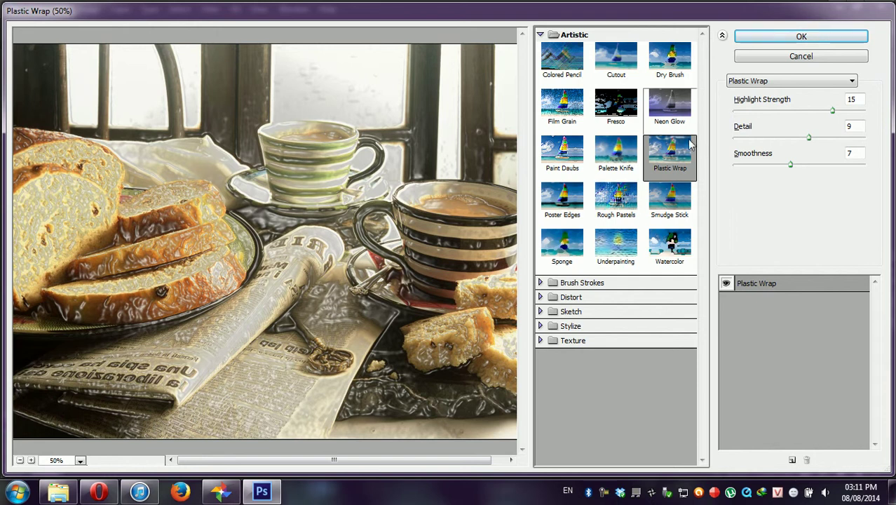
{"action": "left_click", "coordinate": [671, 260]}
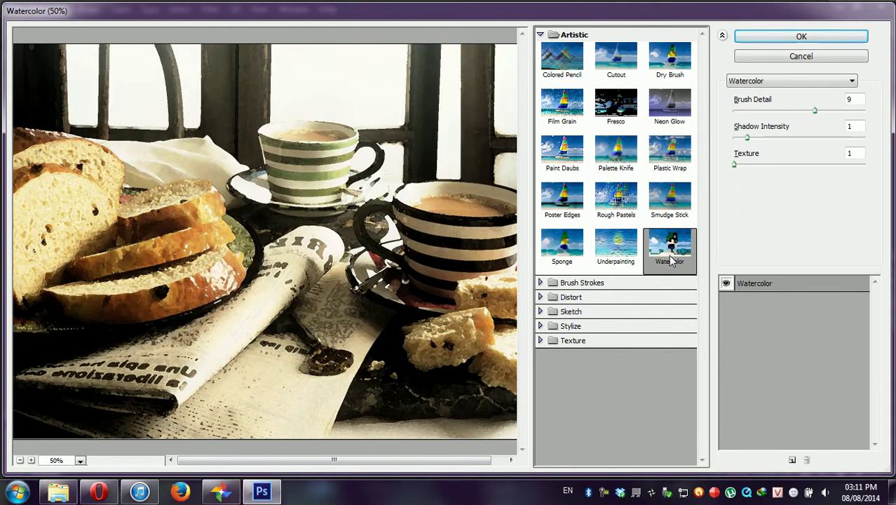
{"action": "left_click", "coordinate": [616, 249]}
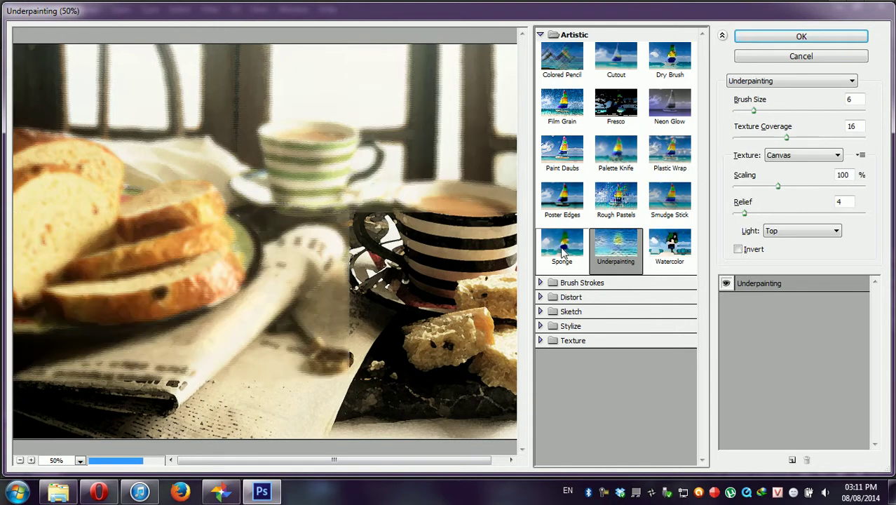
{"action": "left_click", "coordinate": [562, 251]}
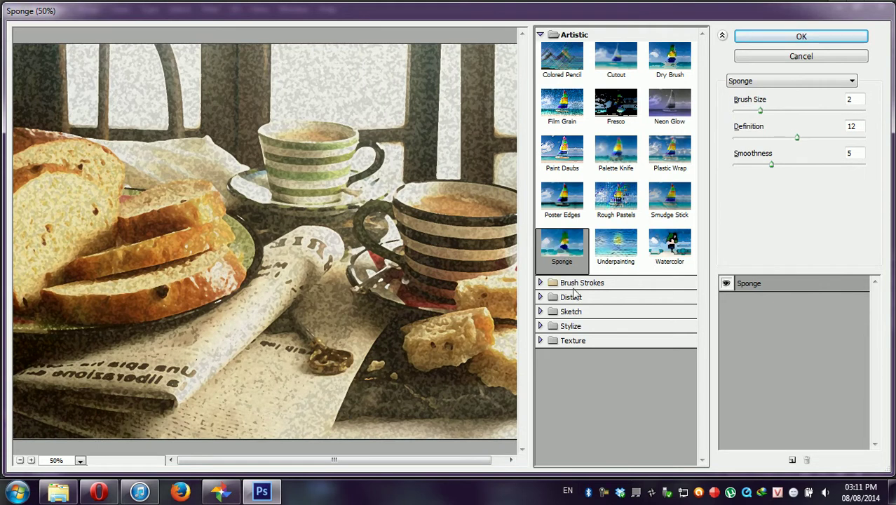
{"action": "left_click", "coordinate": [576, 286]}
Step: Compare Accented Edges, Angled Strokes and Crosshatch, settling on Angled Strokes
{"action": "left_click", "coordinate": [553, 35]}
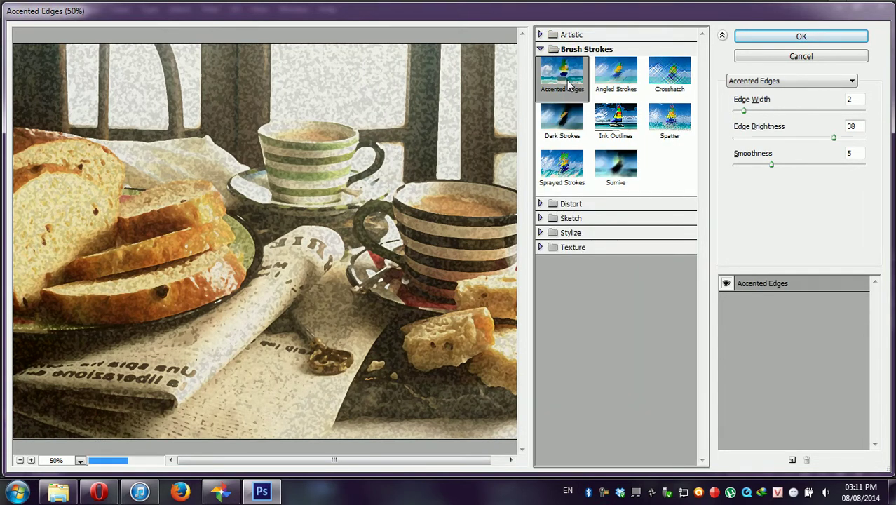
{"action": "left_click", "coordinate": [572, 82]}
{"action": "left_click", "coordinate": [607, 82]}
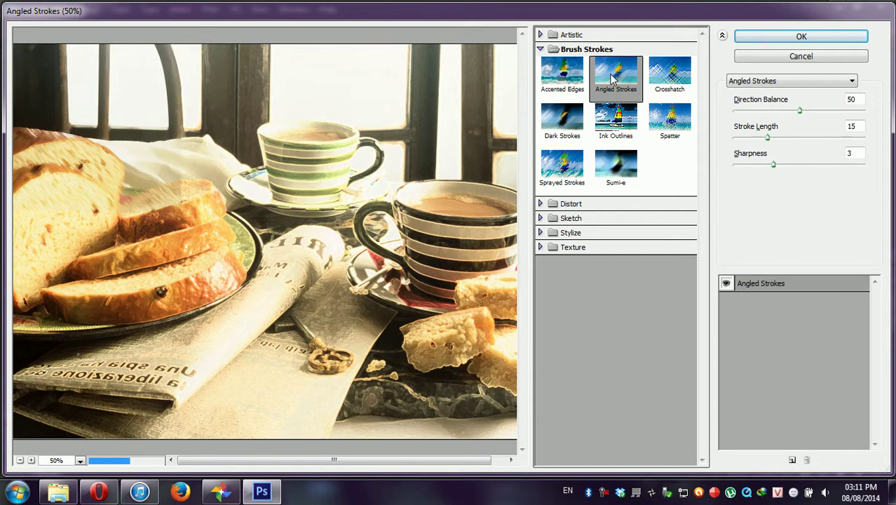
{"action": "left_click", "coordinate": [680, 82]}
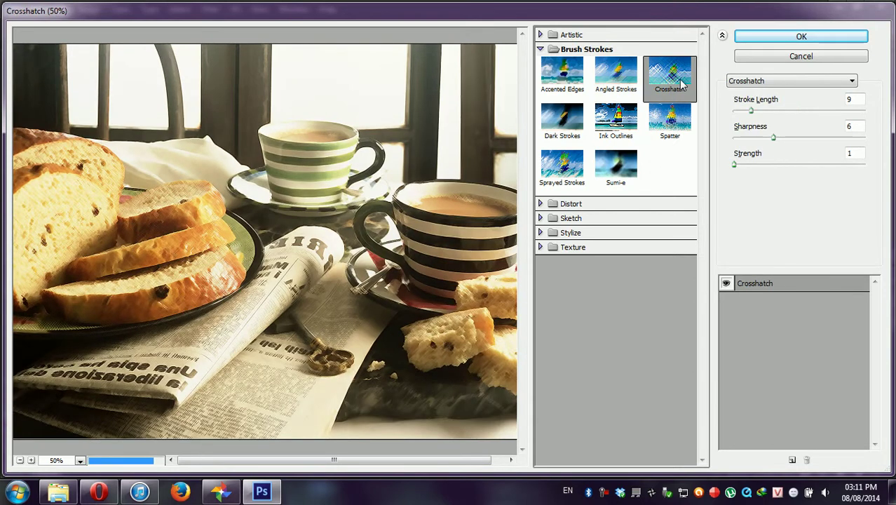
{"action": "left_click", "coordinate": [619, 77]}
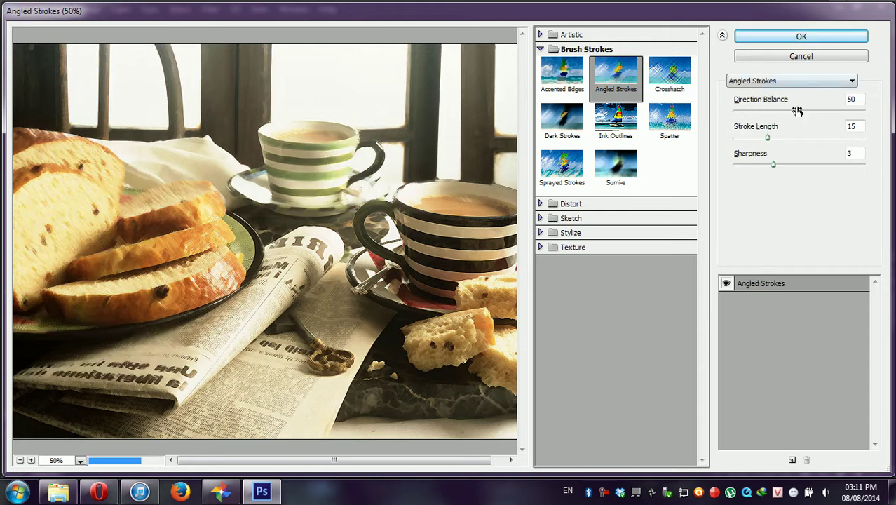
Step: Set Angled Strokes to Direction Balance 74, Stroke Length 30 and Sharpness 7
{"action": "left_click_drag", "start_coordinate": [800, 112], "coordinate": [830, 114]}
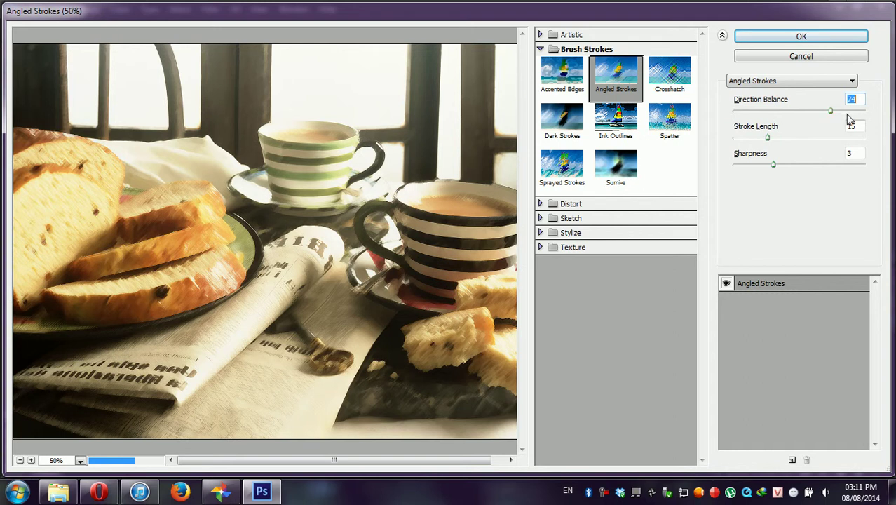
{"action": "left_click_drag", "start_coordinate": [768, 138], "coordinate": [810, 138]}
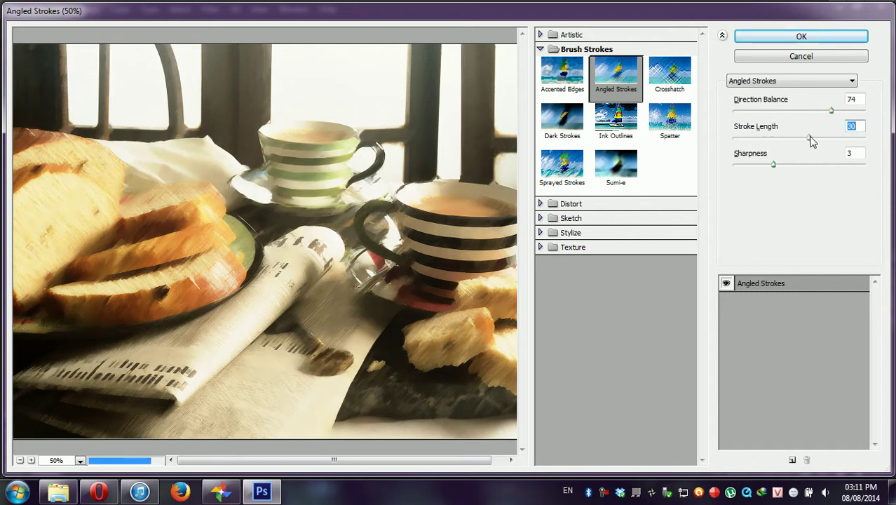
{"action": "left_click", "coordinate": [790, 165]}
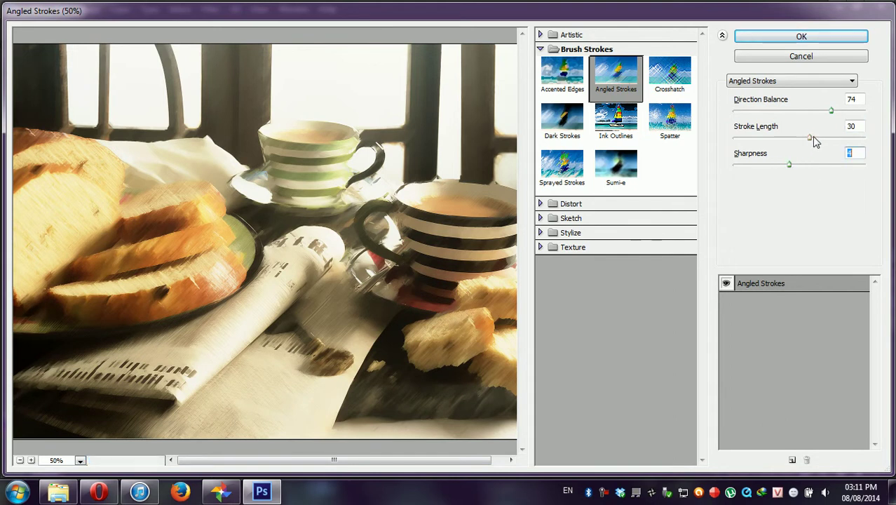
{"action": "left_click", "coordinate": [824, 166]}
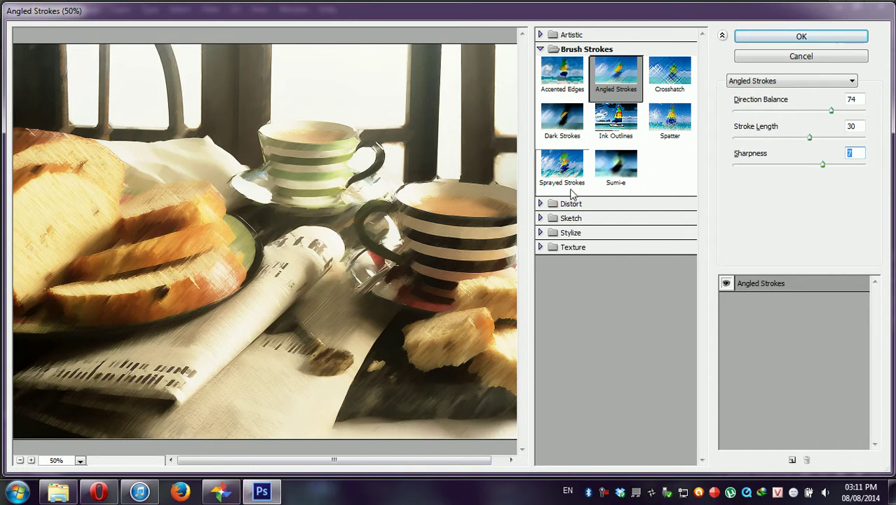
{"action": "left_click", "coordinate": [561, 49]}
Step: Preview the Distort filters Diffuse Glow, Glass and Ocean Ripple on the photo
{"action": "left_click", "coordinate": [571, 63]}
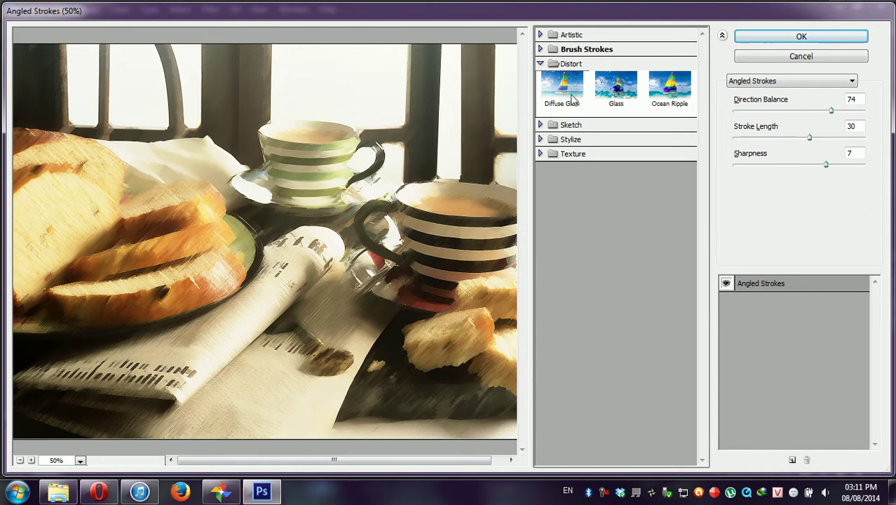
{"action": "left_click", "coordinate": [571, 98]}
{"action": "left_click", "coordinate": [619, 97]}
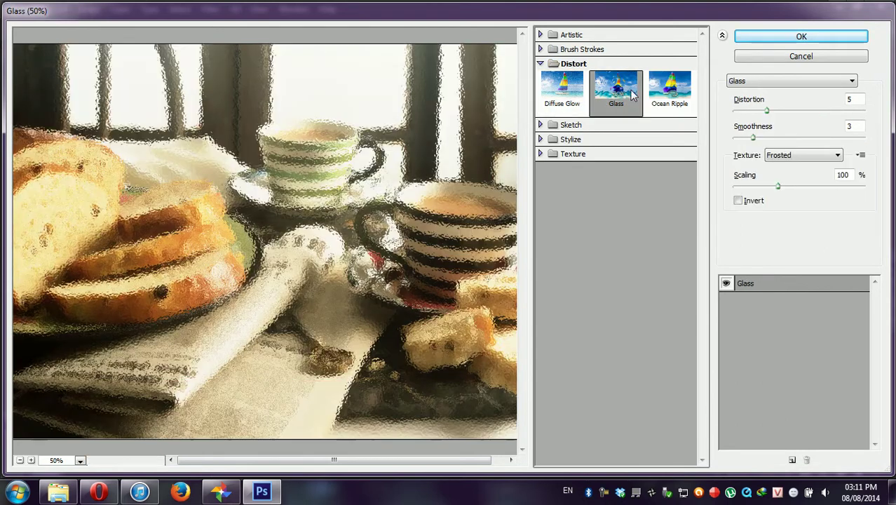
{"action": "left_click", "coordinate": [669, 93]}
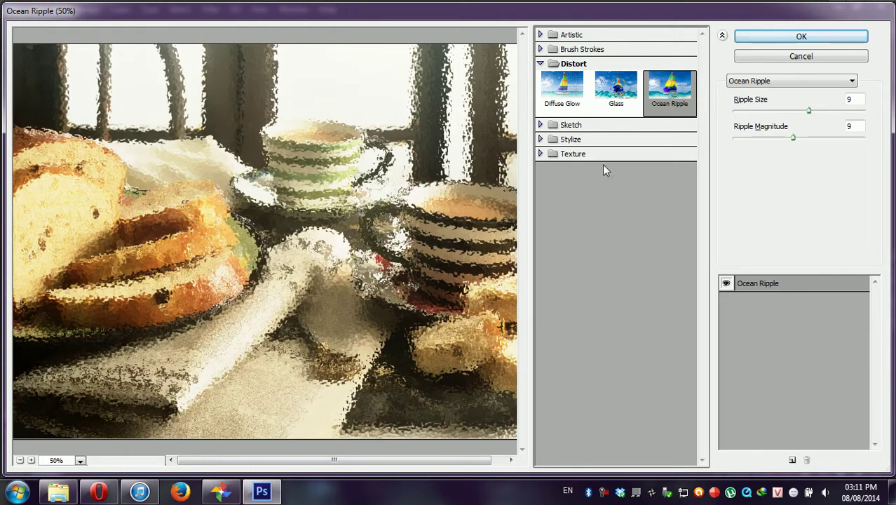
Step: Preview Sketch filters Bas Relief, Chalk & Charcoal, Charcoal, Chrome, Plaster and Reticulation
{"action": "left_click", "coordinate": [540, 125]}
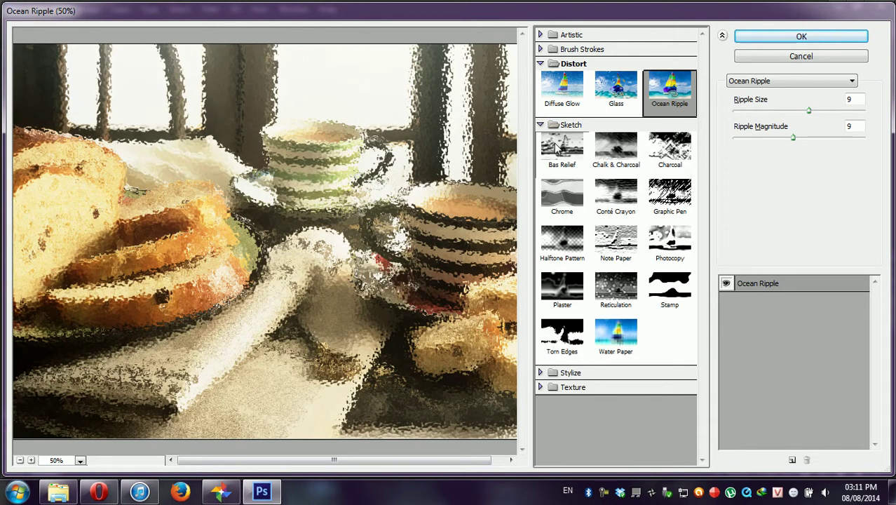
{"action": "left_click", "coordinate": [571, 64]}
{"action": "left_click", "coordinate": [567, 113]}
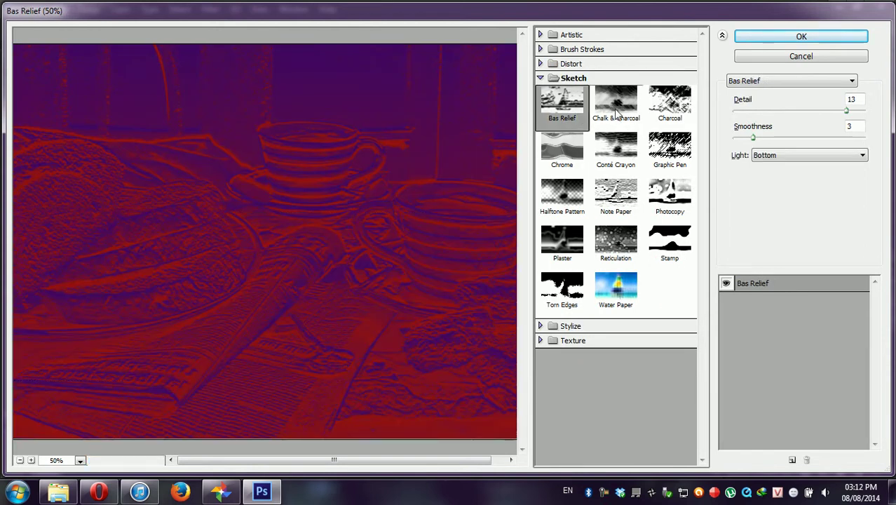
{"action": "left_click", "coordinate": [615, 105]}
{"action": "left_click", "coordinate": [670, 101]}
{"action": "left_click", "coordinate": [561, 147]}
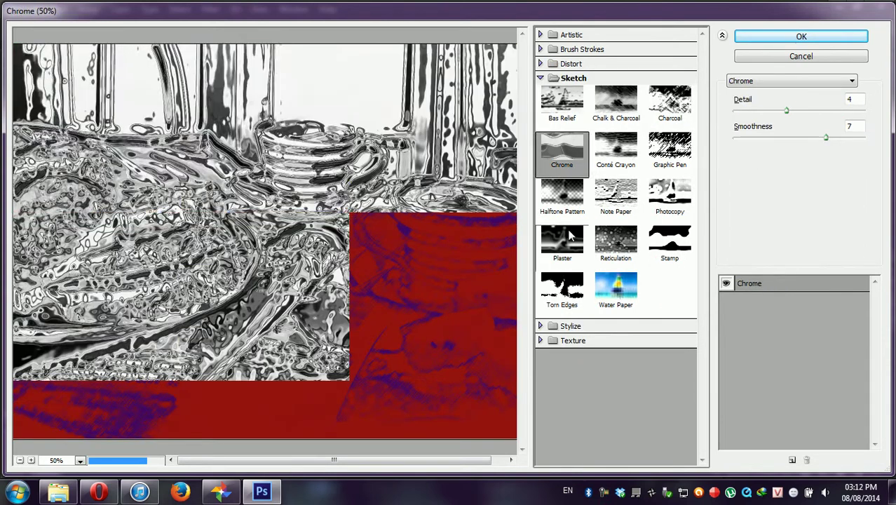
{"action": "left_click", "coordinate": [571, 237]}
{"action": "left_click", "coordinate": [616, 240]}
Step: Preview Halftone Pattern, Note Paper, Photocopy and Stamp, then revisit Chrome and Halftone Pattern
{"action": "left_click", "coordinate": [551, 199]}
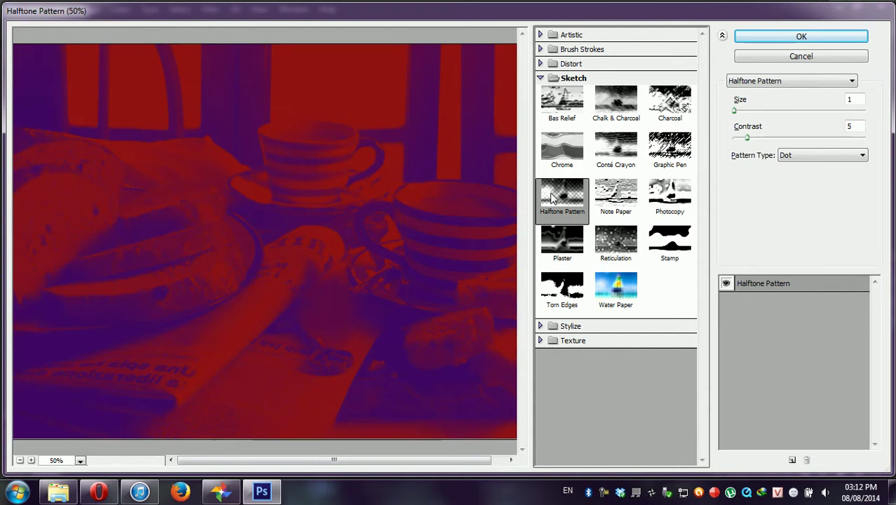
{"action": "left_click", "coordinate": [610, 200]}
{"action": "left_click", "coordinate": [671, 198]}
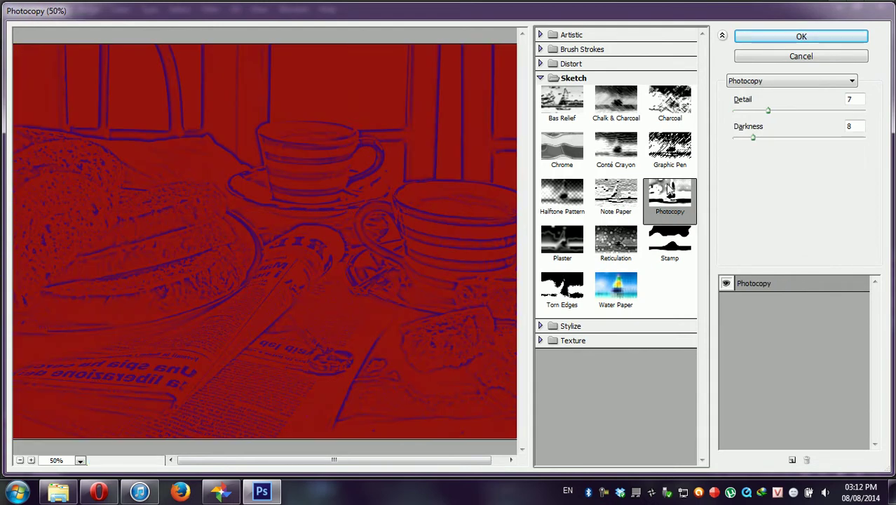
{"action": "left_click", "coordinate": [674, 238]}
{"action": "left_click", "coordinate": [561, 149]}
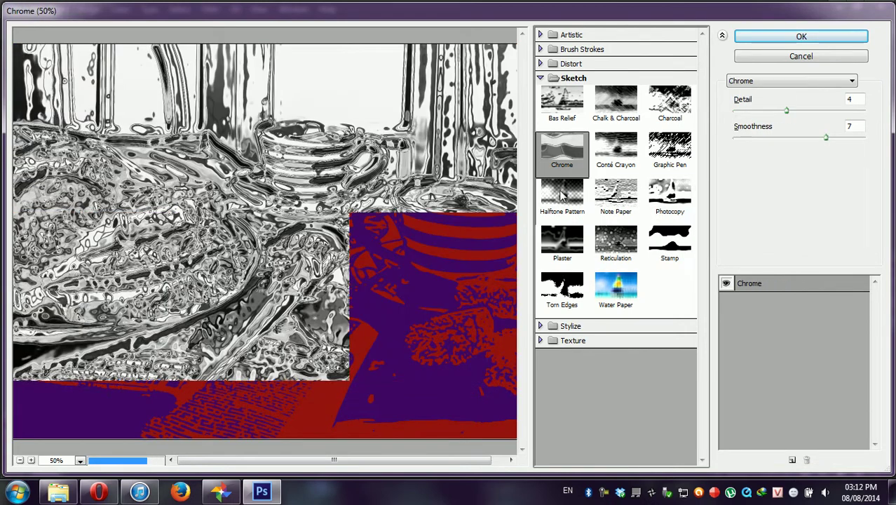
{"action": "left_click", "coordinate": [567, 214]}
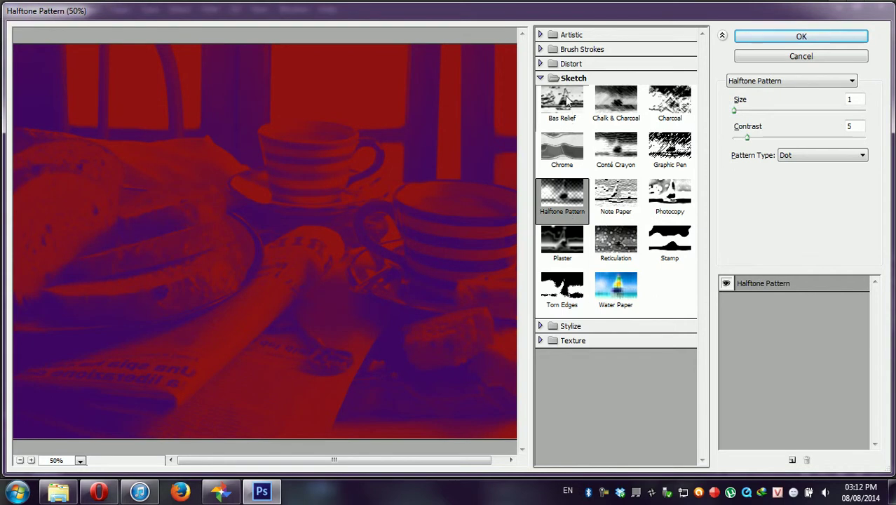
{"action": "left_click", "coordinate": [572, 79]}
Step: Preview Stylize Glowing Edges, then Texture Craquelure on the photo
{"action": "left_click", "coordinate": [570, 92]}
{"action": "left_click", "coordinate": [570, 118]}
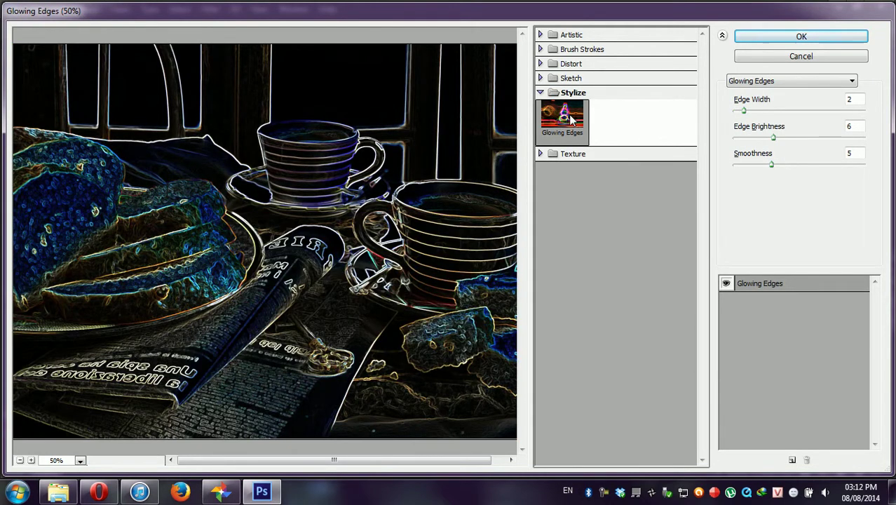
{"action": "left_click", "coordinate": [569, 153]}
{"action": "left_click", "coordinate": [565, 178]}
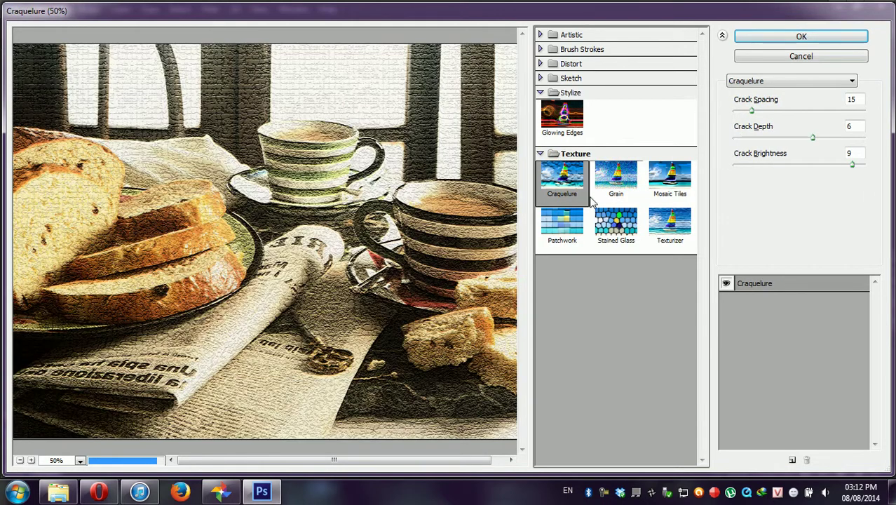
Step: Apply Texture Patchwork with Square Size 10 and Relief 20 to the photo
{"action": "left_click", "coordinate": [561, 224]}
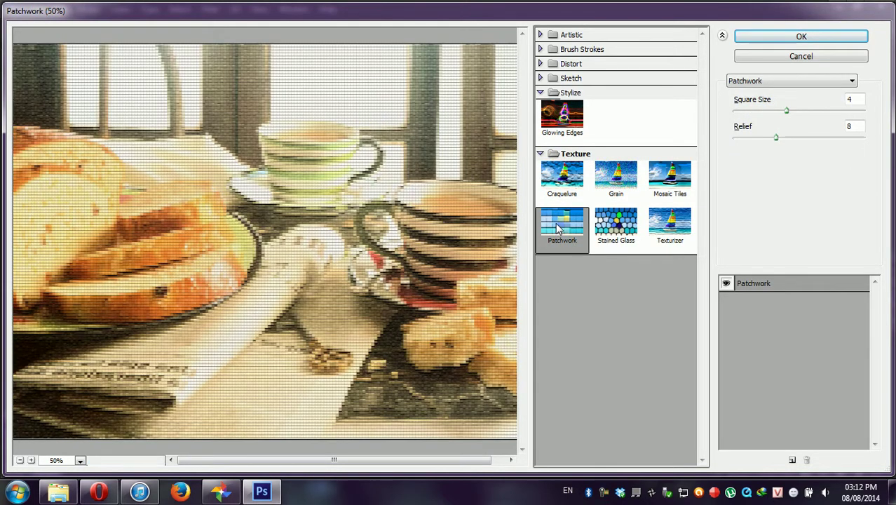
{"action": "left_click_drag", "start_coordinate": [787, 112], "coordinate": [856, 114]}
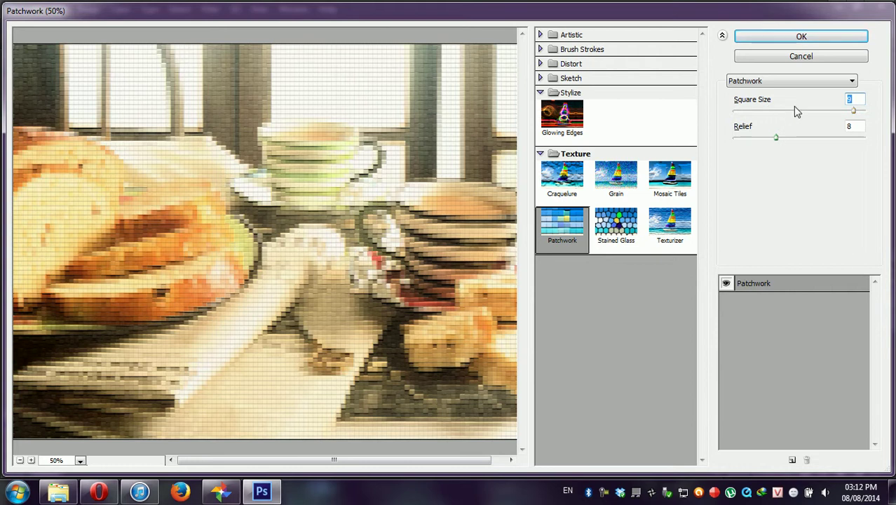
{"action": "left_click_drag", "start_coordinate": [858, 114], "coordinate": [866, 113]}
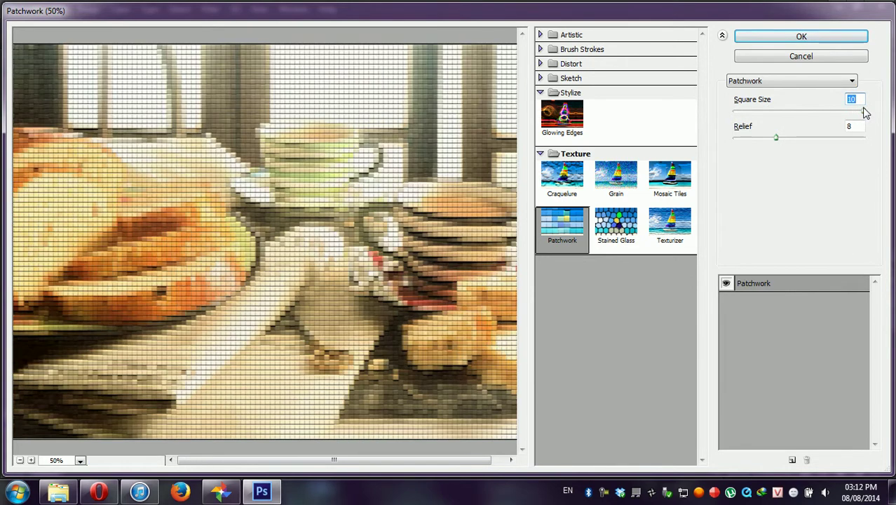
{"action": "mouse_move", "coordinate": [784, 143]}
{"action": "left_mouse_down"}
{"action": "mouse_move", "coordinate": [843, 145]}
{"action": "mouse_move", "coordinate": [805, 140]}
{"action": "mouse_move", "coordinate": [762, 150]}
{"action": "mouse_move", "coordinate": [839, 160]}
{"action": "left_mouse_up"}
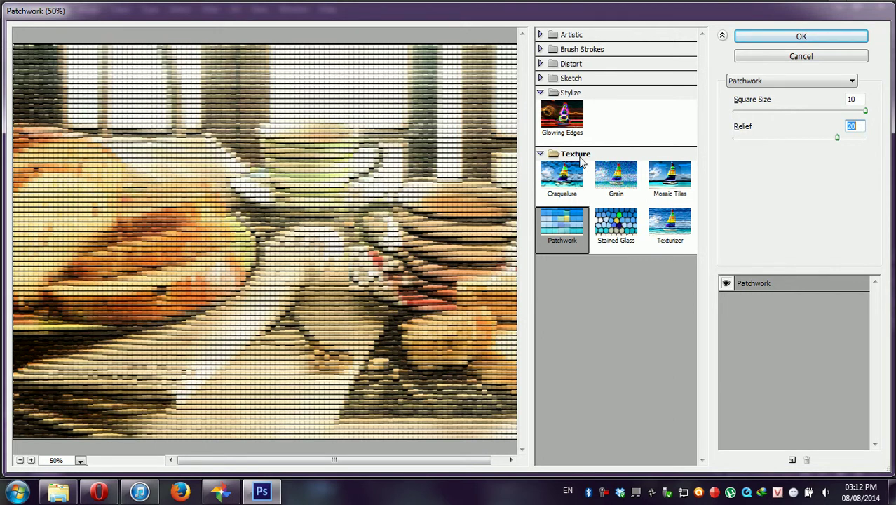
{"action": "left_click", "coordinate": [574, 93]}
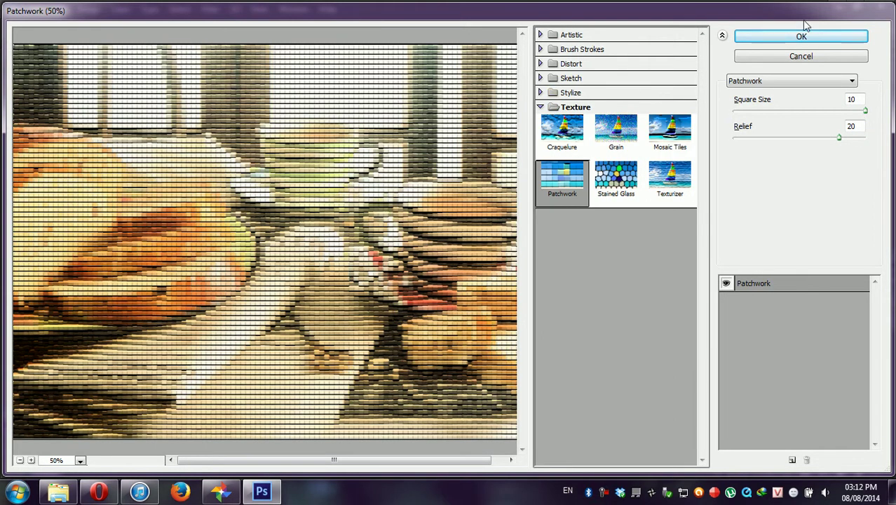
{"action": "left_click", "coordinate": [780, 37]}
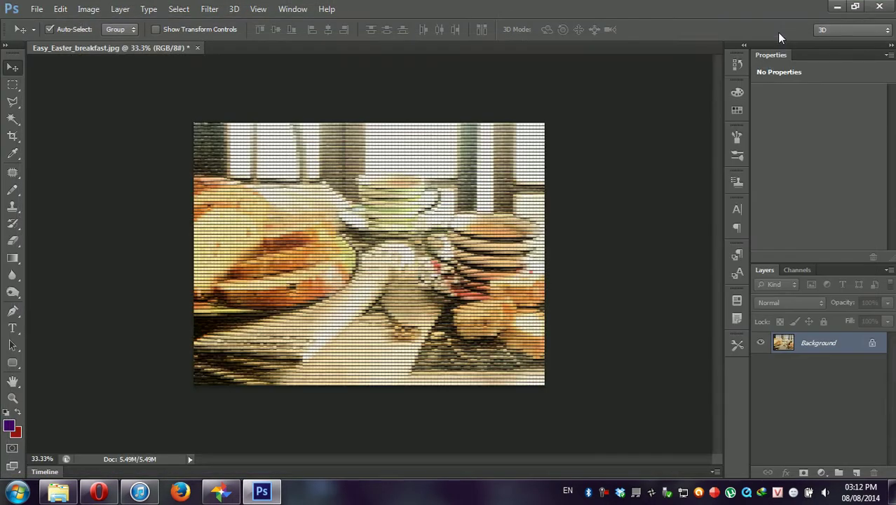
Step: Zoom to 50%, undo the Patchwork filter, and launch Filter > Lens Correction
{"action": "key", "text": "ctrl+plus"}
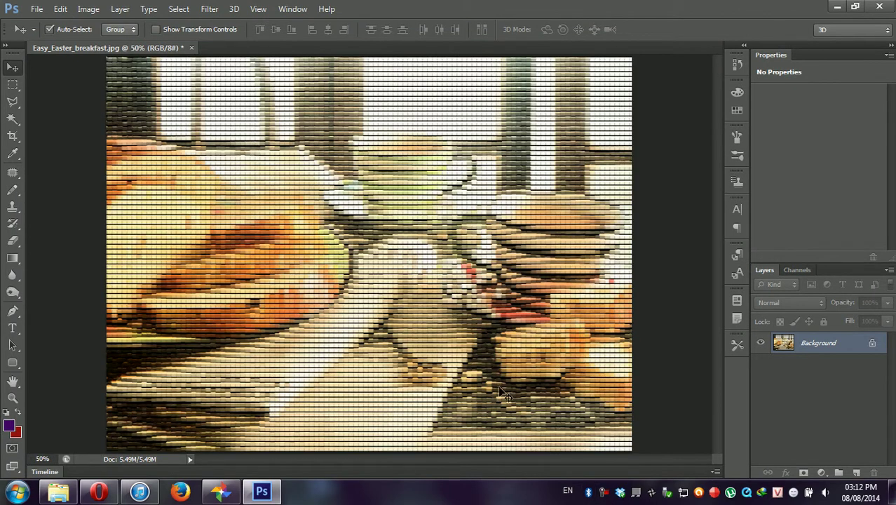
{"action": "key", "text": "ctrl+z"}
{"action": "left_click", "coordinate": [213, 13]}
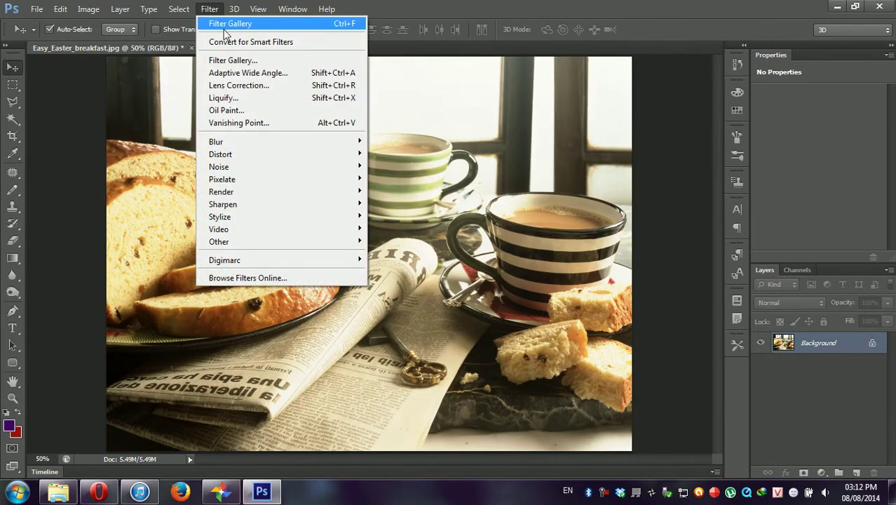
{"action": "left_click", "coordinate": [242, 84]}
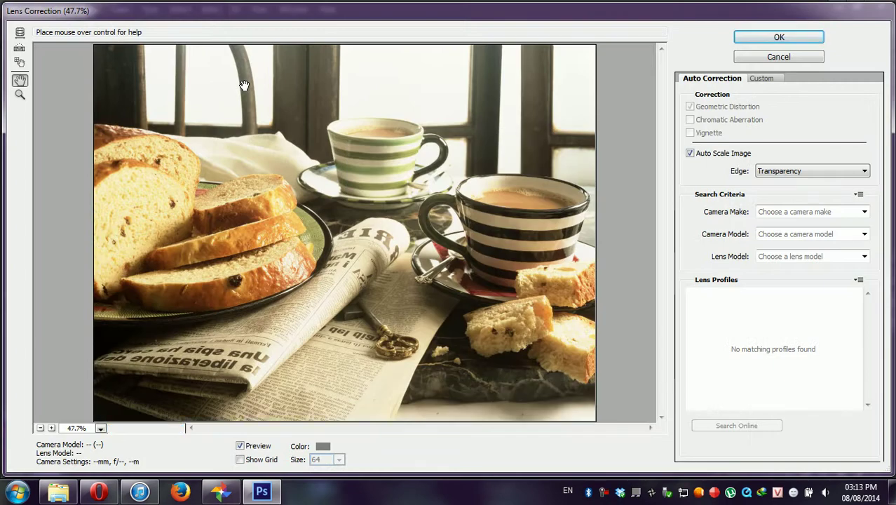
Step: On the Custom tab, try Remove Distortion, Red/Cyan Fringe and Vignette amount and midpoint adjustments
{"action": "left_click", "coordinate": [768, 81]}
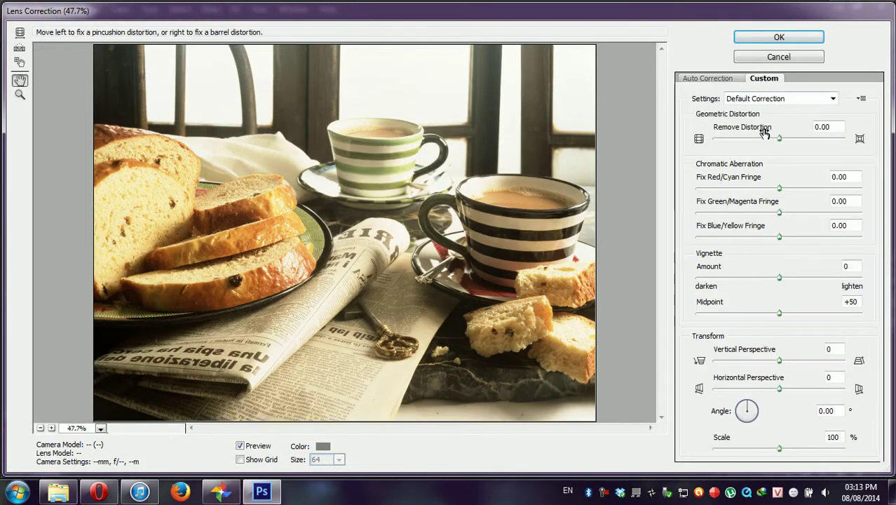
{"action": "mouse_move", "coordinate": [779, 138]}
{"action": "left_mouse_down"}
{"action": "mouse_move", "coordinate": [811, 139]}
{"action": "mouse_move", "coordinate": [743, 142]}
{"action": "mouse_move", "coordinate": [814, 143]}
{"action": "left_mouse_up"}
{"action": "left_click_drag", "start_coordinate": [780, 191], "coordinate": [800, 193]}
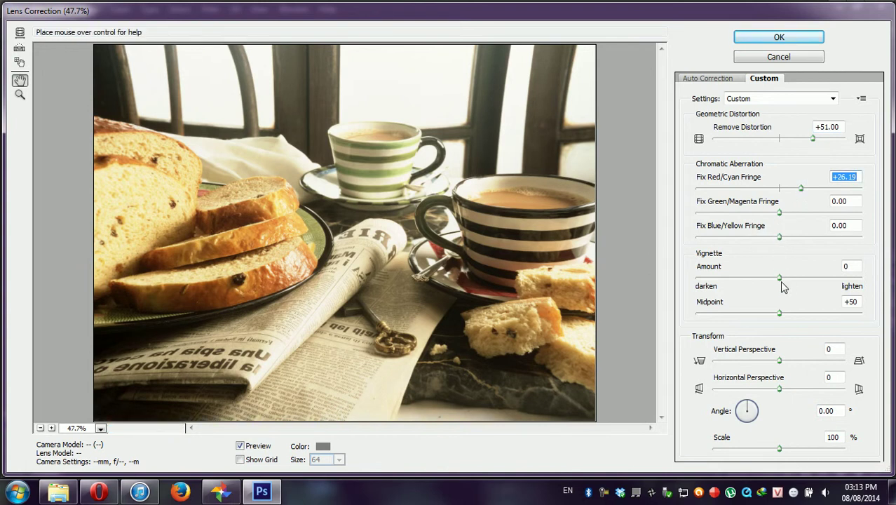
{"action": "mouse_move", "coordinate": [780, 278]}
{"action": "left_mouse_down"}
{"action": "mouse_move", "coordinate": [854, 290]}
{"action": "mouse_move", "coordinate": [697, 279]}
{"action": "left_mouse_up"}
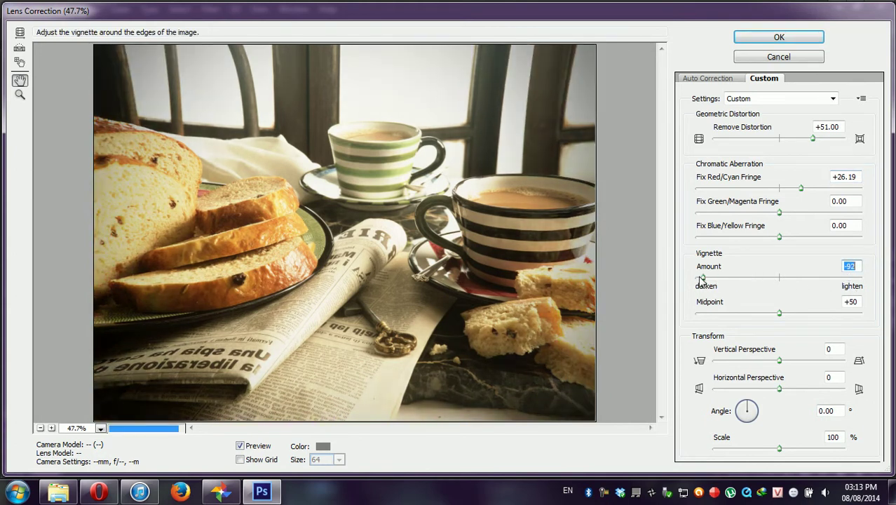
{"action": "left_click_drag", "start_coordinate": [779, 312], "coordinate": [708, 319]}
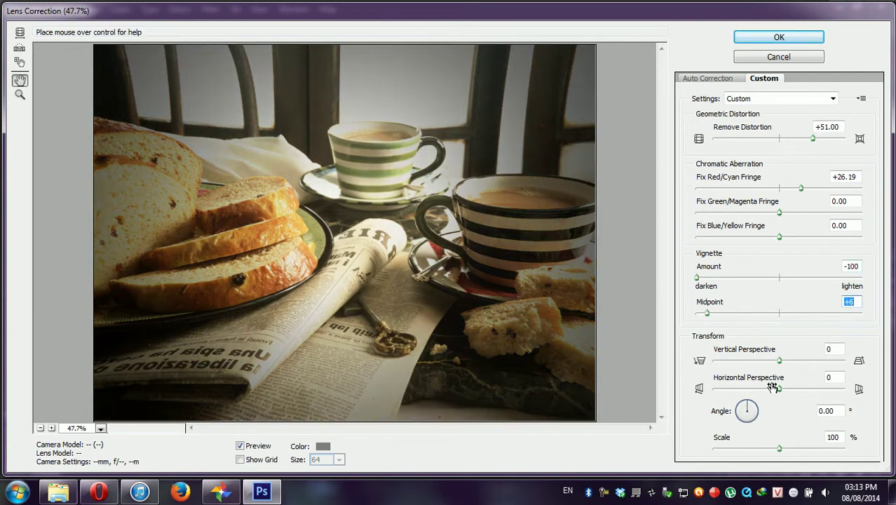
Step: Try vertical perspective at -34 and a horizontal perspective skew, then cancel Lens Correction
{"action": "mouse_move", "coordinate": [779, 360]}
{"action": "left_mouse_down"}
{"action": "mouse_move", "coordinate": [863, 373]}
{"action": "mouse_move", "coordinate": [710, 371]}
{"action": "left_mouse_up"}
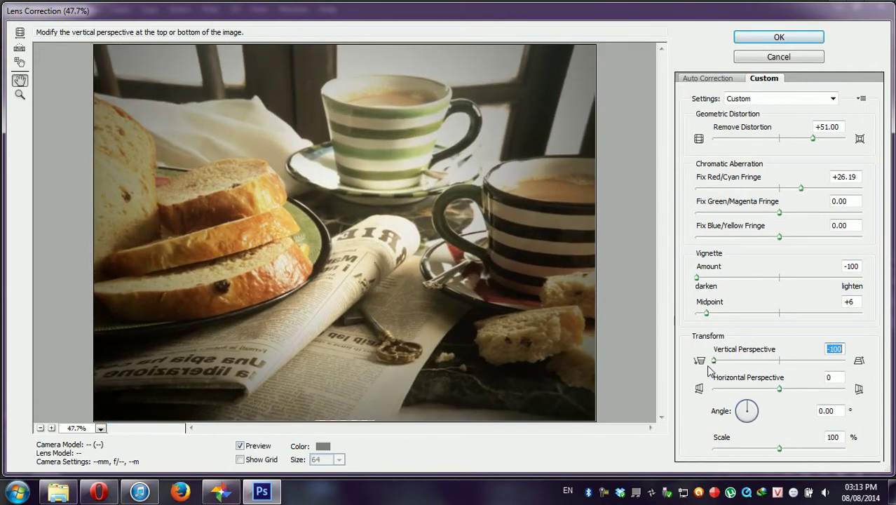
{"action": "mouse_move", "coordinate": [710, 372]}
{"action": "left_mouse_down"}
{"action": "mouse_move", "coordinate": [757, 370]}
{"action": "mouse_move", "coordinate": [727, 385]}
{"action": "left_mouse_up"}
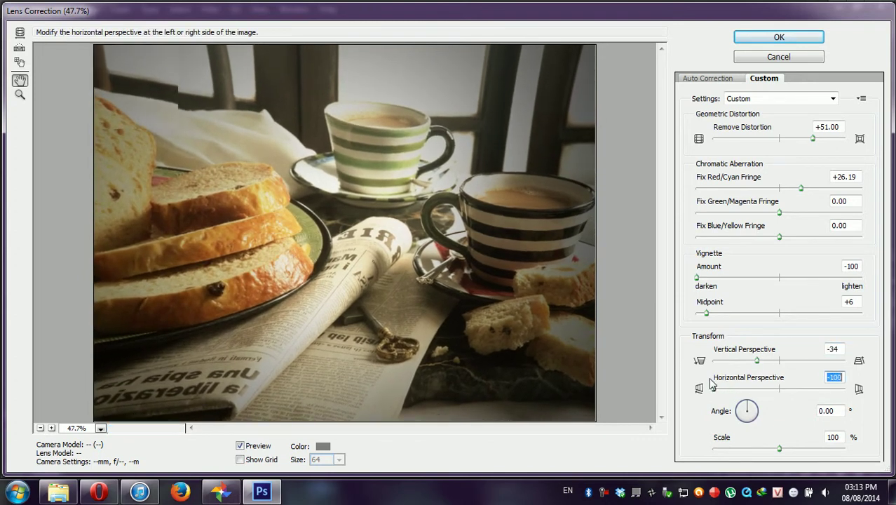
{"action": "left_click_drag", "start_coordinate": [727, 385], "coordinate": [858, 392]}
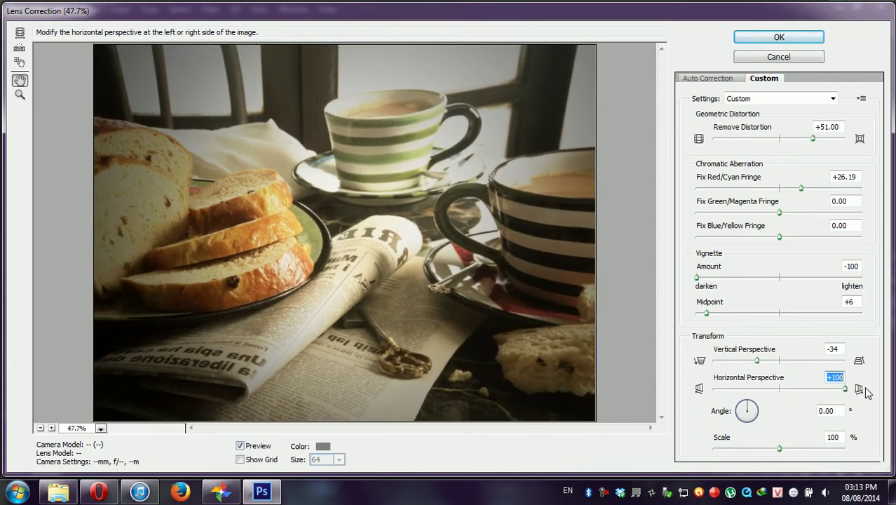
{"action": "left_click", "coordinate": [775, 56]}
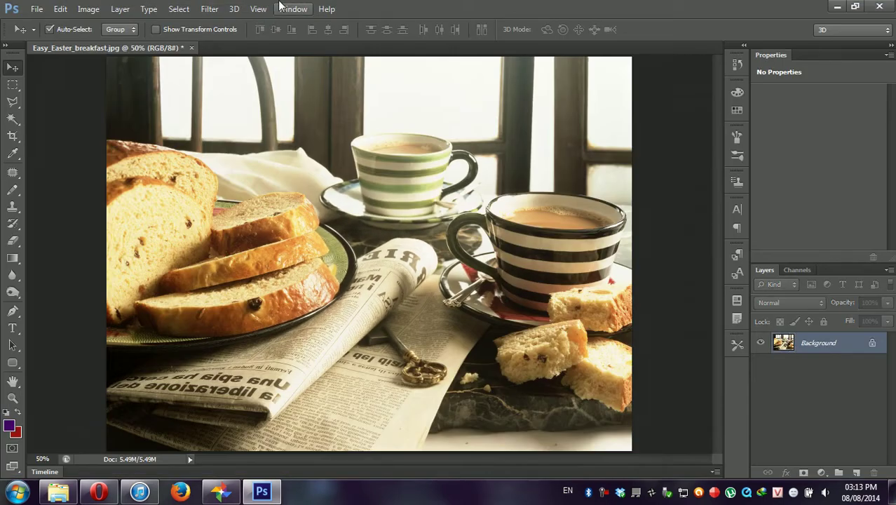
Step: Browse the Filter menu entries such as Lens Correction and Liquify
{"action": "left_click", "coordinate": [209, 10]}
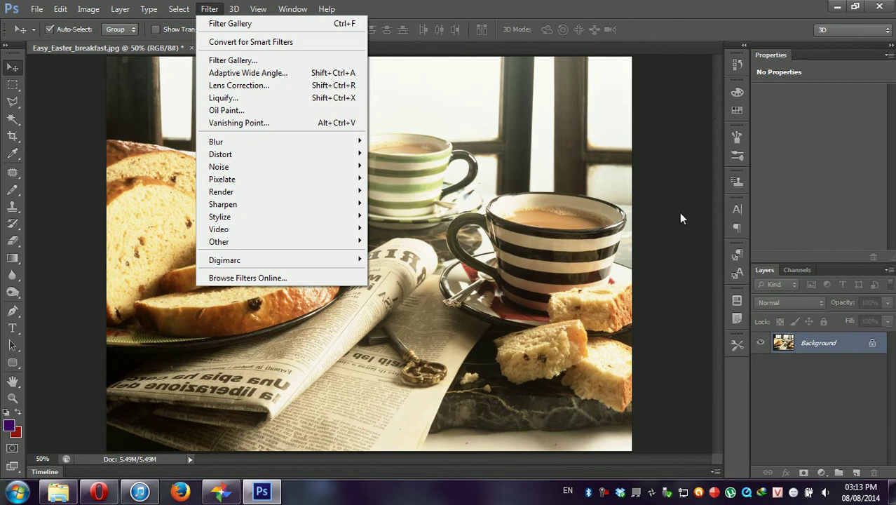
{"action": "left_click", "coordinate": [692, 145]}
{"action": "left_click", "coordinate": [209, 10]}
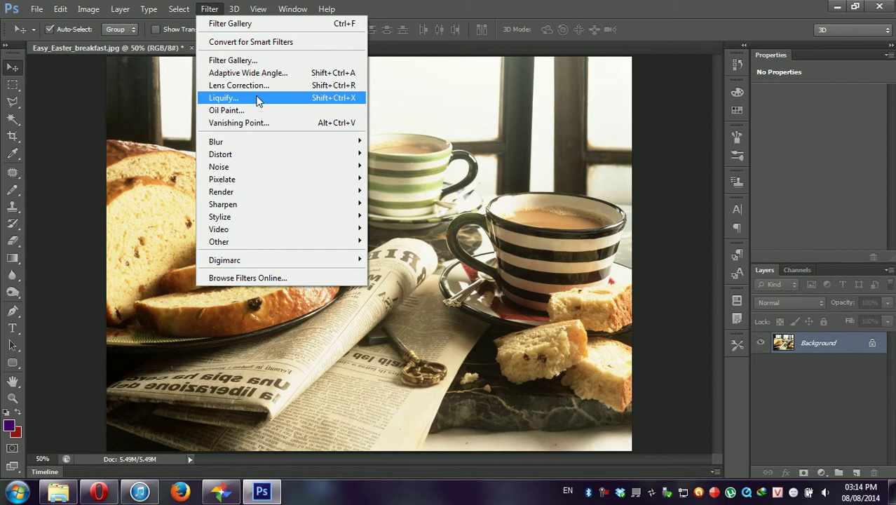
Step: Drag minh-beo.jpg from the tap7 folder in Explorer into Photoshop to open it
{"action": "left_click", "coordinate": [59, 491]}
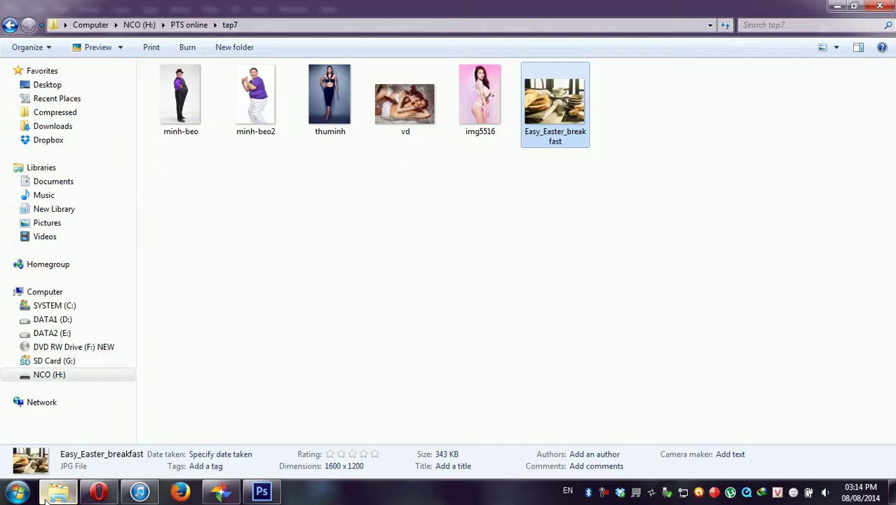
{"action": "left_click", "coordinate": [181, 121]}
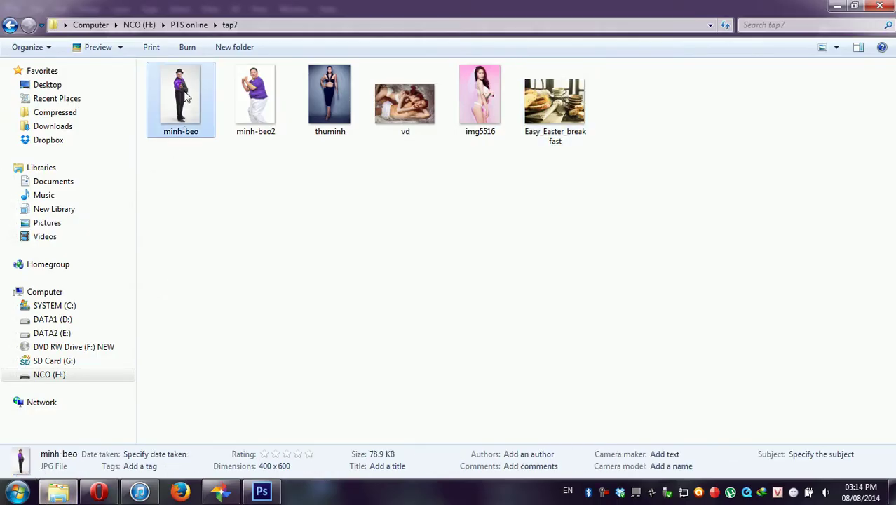
{"action": "mouse_move", "coordinate": [181, 95]}
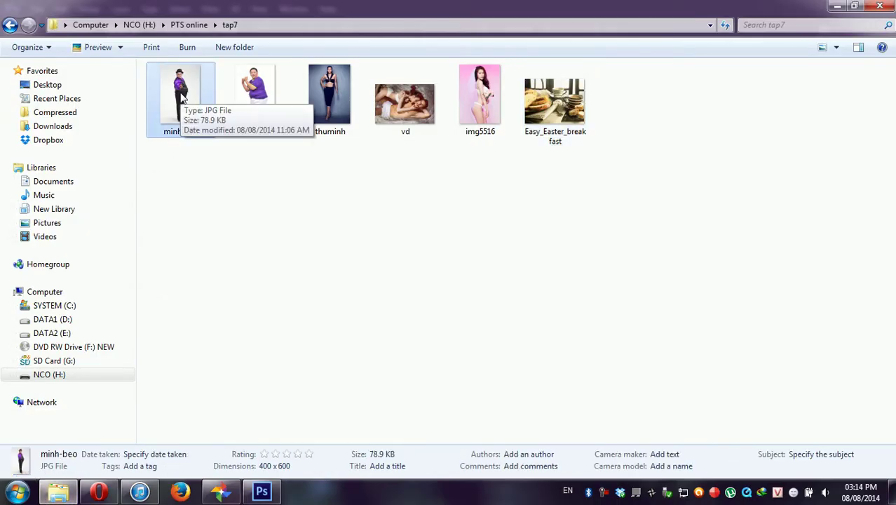
{"action": "mouse_move", "coordinate": [180, 99]}
{"action": "left_mouse_down"}
{"action": "mouse_move", "coordinate": [508, 435]}
{"action": "mouse_move", "coordinate": [737, 408]}
{"action": "left_mouse_up"}
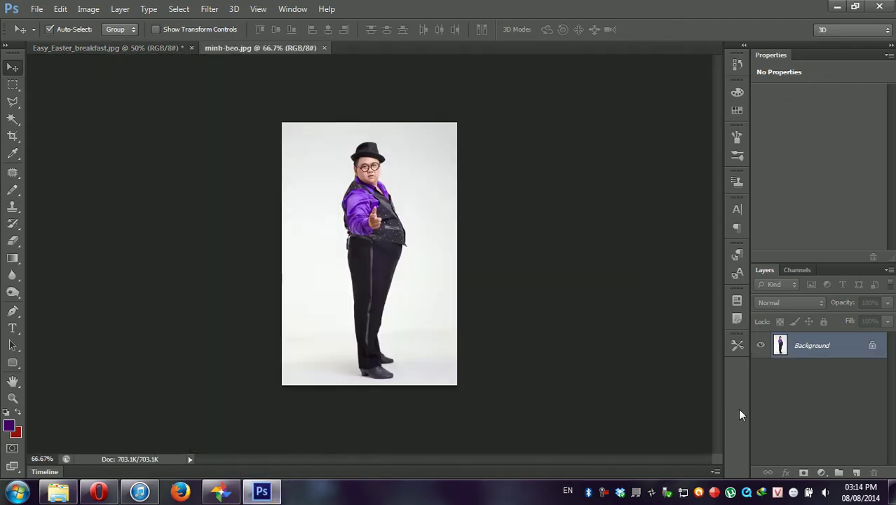
Step: View minh-beo at 100%, duplicate it to Layer 1, and launch Liquify
{"action": "key", "text": "ctrl+1"}
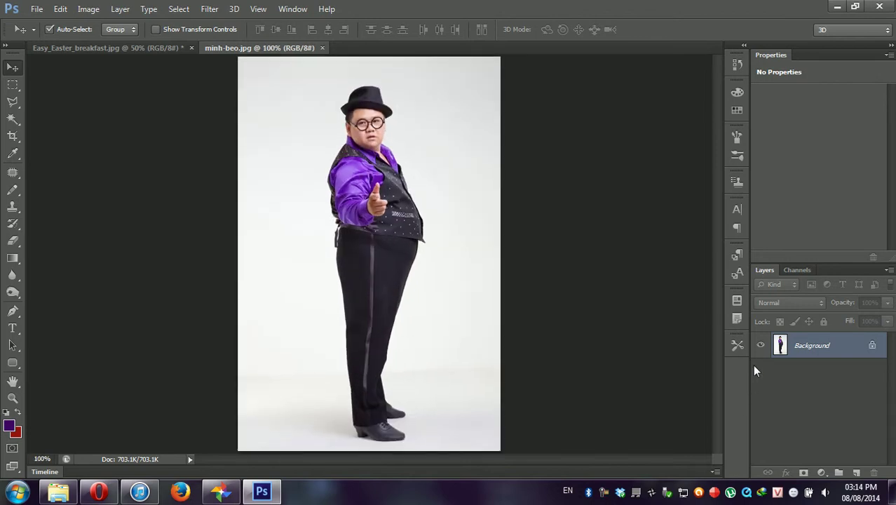
{"action": "key", "text": "ctrl+j"}
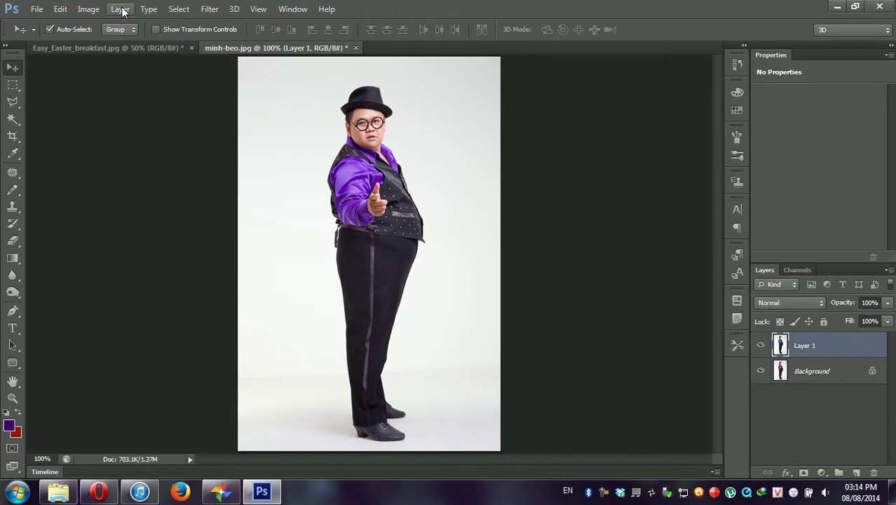
{"action": "left_click", "coordinate": [209, 8]}
{"action": "left_click", "coordinate": [251, 90]}
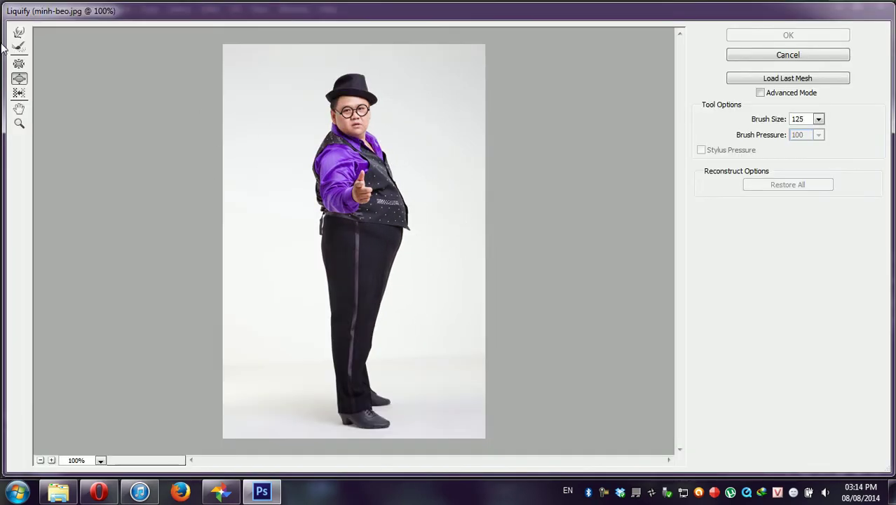
Step: Test a Forward Warp stroke on the man's head, then Pucker his belly and waist inward
{"action": "left_click", "coordinate": [19, 34]}
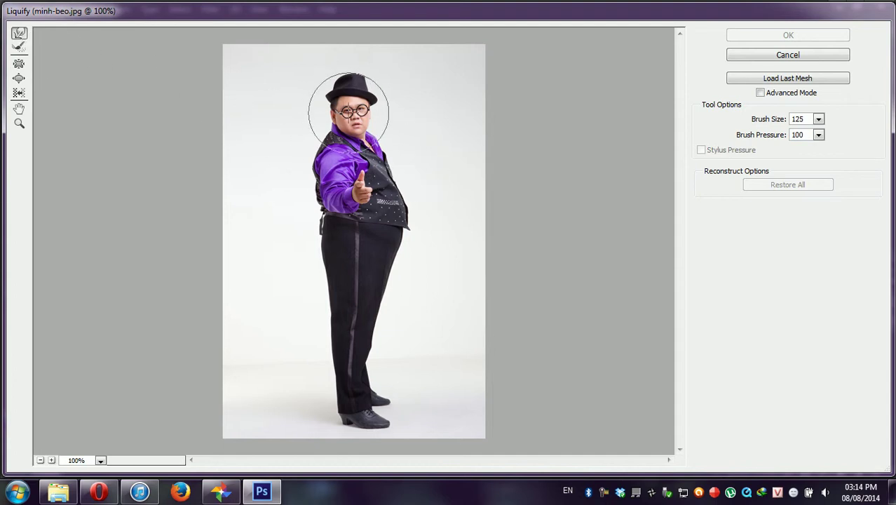
{"action": "left_click_drag", "start_coordinate": [349, 113], "coordinate": [340, 111]}
{"action": "left_click", "coordinate": [19, 48]}
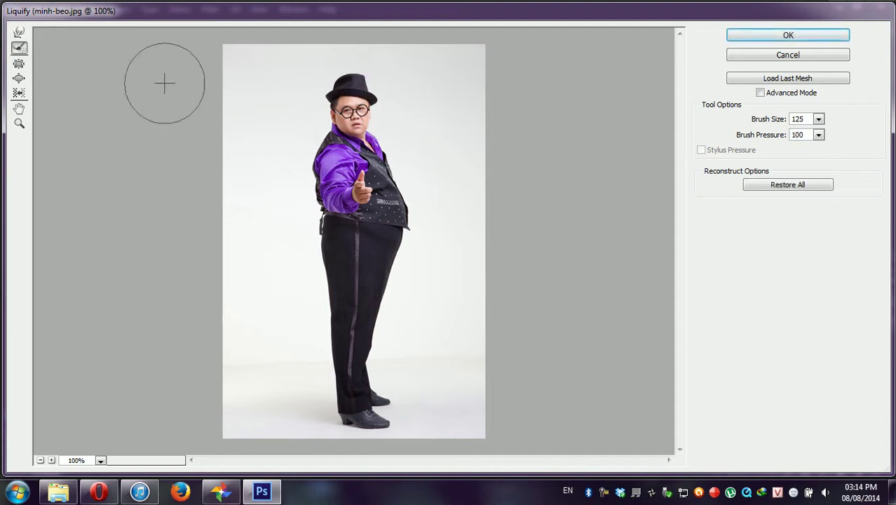
{"action": "left_click", "coordinate": [19, 65]}
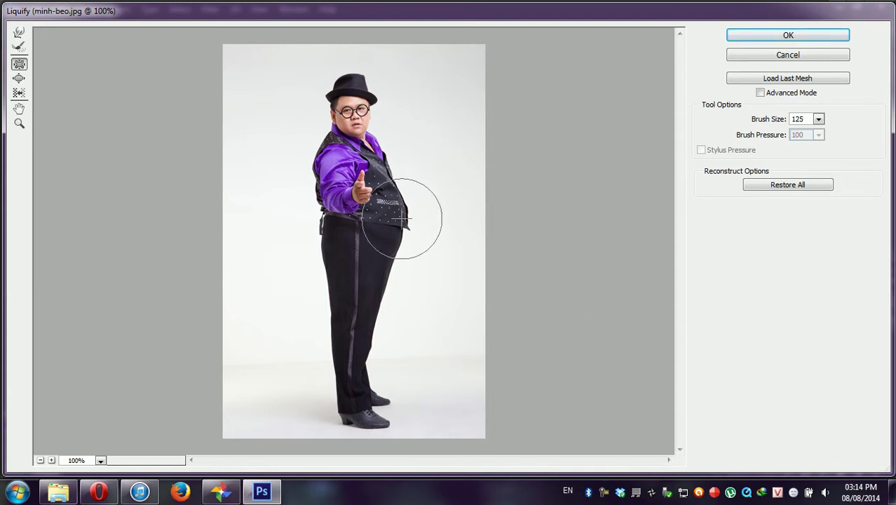
{"action": "mouse_move", "coordinate": [396, 215]}
{"action": "left_mouse_down"}
{"action": "mouse_move", "coordinate": [380, 230]}
{"action": "mouse_move", "coordinate": [385, 209]}
{"action": "mouse_move", "coordinate": [370, 244]}
{"action": "mouse_move", "coordinate": [316, 236]}
{"action": "mouse_move", "coordinate": [326, 206]}
{"action": "mouse_move", "coordinate": [320, 216]}
{"action": "mouse_move", "coordinate": [348, 223]}
{"action": "mouse_move", "coordinate": [352, 234]}
{"action": "mouse_move", "coordinate": [340, 231]}
{"action": "mouse_move", "coordinate": [394, 196]}
{"action": "mouse_move", "coordinate": [373, 231]}
{"action": "mouse_move", "coordinate": [390, 210]}
{"action": "mouse_move", "coordinate": [382, 221]}
{"action": "mouse_move", "coordinate": [380, 210]}
{"action": "mouse_move", "coordinate": [368, 225]}
{"action": "mouse_move", "coordinate": [374, 267]}
{"action": "mouse_move", "coordinate": [366, 272]}
{"action": "mouse_move", "coordinate": [326, 241]}
{"action": "mouse_move", "coordinate": [340, 234]}
{"action": "mouse_move", "coordinate": [349, 245]}
{"action": "mouse_move", "coordinate": [326, 152]}
{"action": "mouse_move", "coordinate": [351, 129]}
{"action": "left_mouse_up"}
Step: Set the brush to 50, pucker the man's cheek, and zoom the preview to 300%
{"action": "key", "text": "bracketleft"}
{"action": "key", "text": "bracketleft"}
{"action": "key", "text": "bracketleft"}
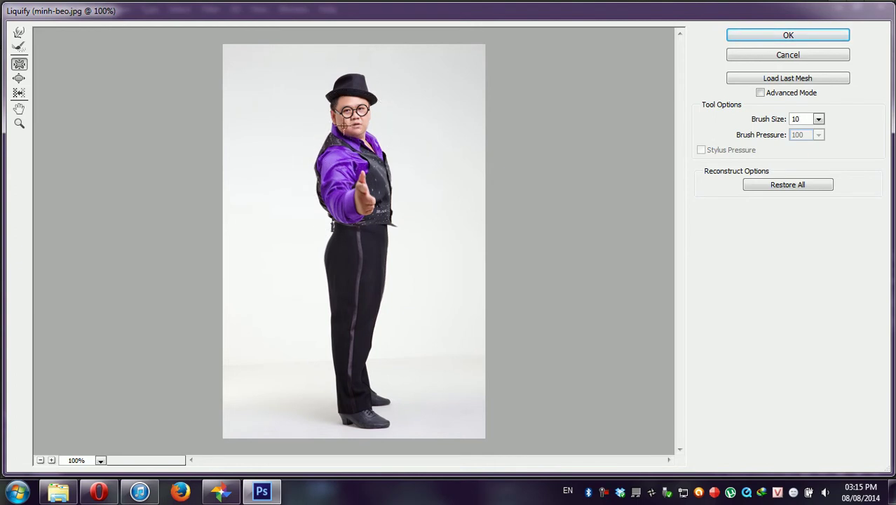
{"action": "key", "text": "bracketright"}
{"action": "key", "text": "bracketright"}
{"action": "key", "text": "bracketright"}
{"action": "key", "text": "bracketleft"}
{"action": "key", "text": "bracketleft"}
{"action": "key", "text": "bracketleft"}
{"action": "key", "text": "bracketleft"}
{"action": "key", "text": "bracketleft"}
{"action": "left_click_drag", "start_coordinate": [343, 126], "coordinate": [348, 132]}
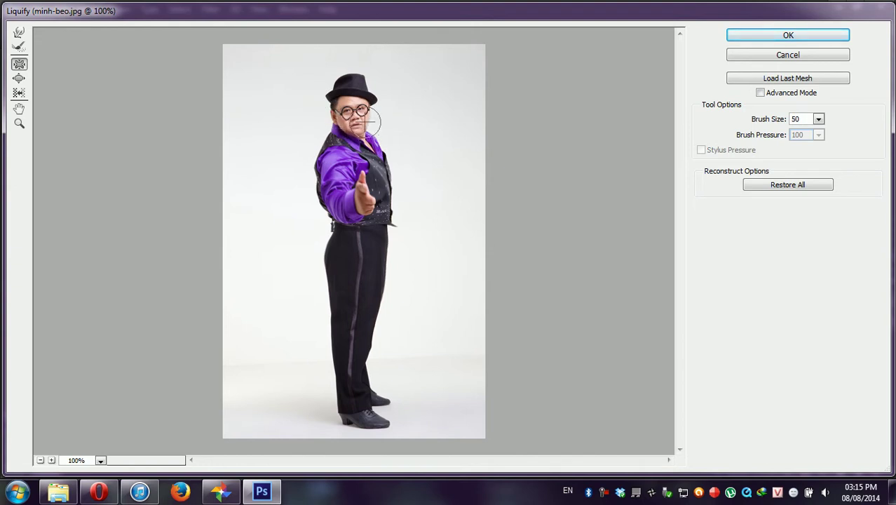
{"action": "key", "text": "ctrl+plus"}
{"action": "key", "text": "ctrl+plus"}
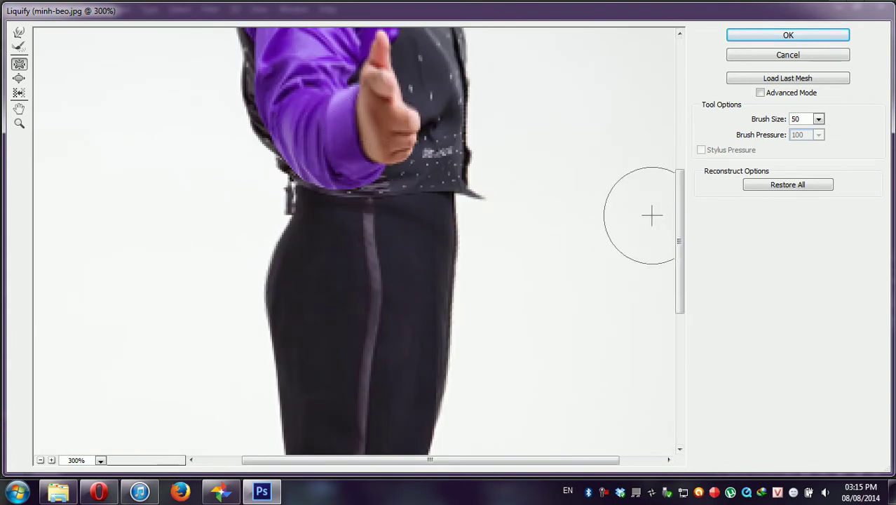
{"action": "left_click_drag", "start_coordinate": [680, 237], "coordinate": [684, 140]}
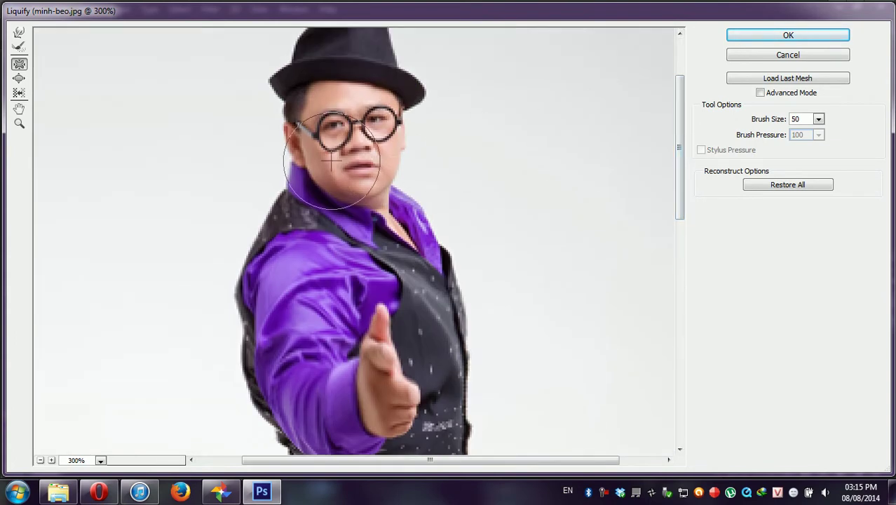
Step: With brush size 25, pucker the cheek and left jawline, then apply Liquify
{"action": "key", "text": "bracketleft"}
{"action": "key", "text": "bracketleft"}
{"action": "key", "text": "bracketleft"}
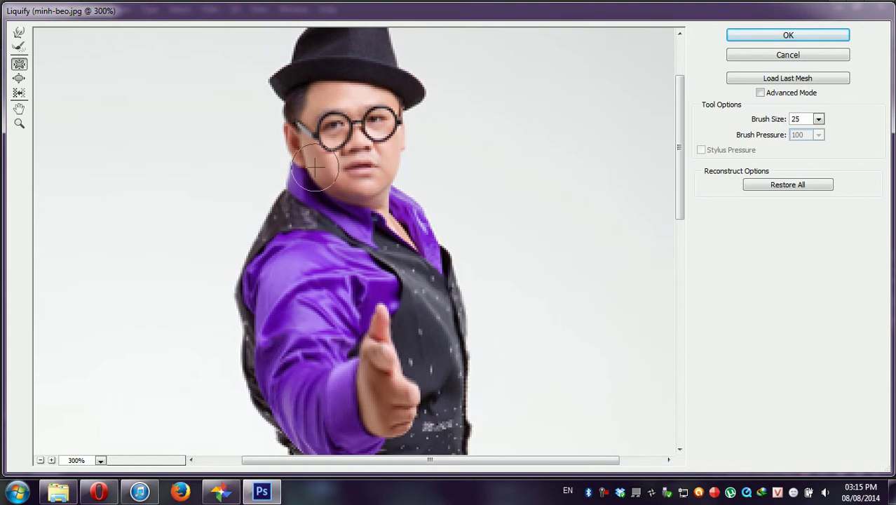
{"action": "mouse_move", "coordinate": [317, 160]}
{"action": "left_mouse_down"}
{"action": "mouse_move", "coordinate": [336, 184]}
{"action": "mouse_move", "coordinate": [392, 170]}
{"action": "mouse_move", "coordinate": [391, 150]}
{"action": "mouse_move", "coordinate": [384, 164]}
{"action": "left_mouse_up"}
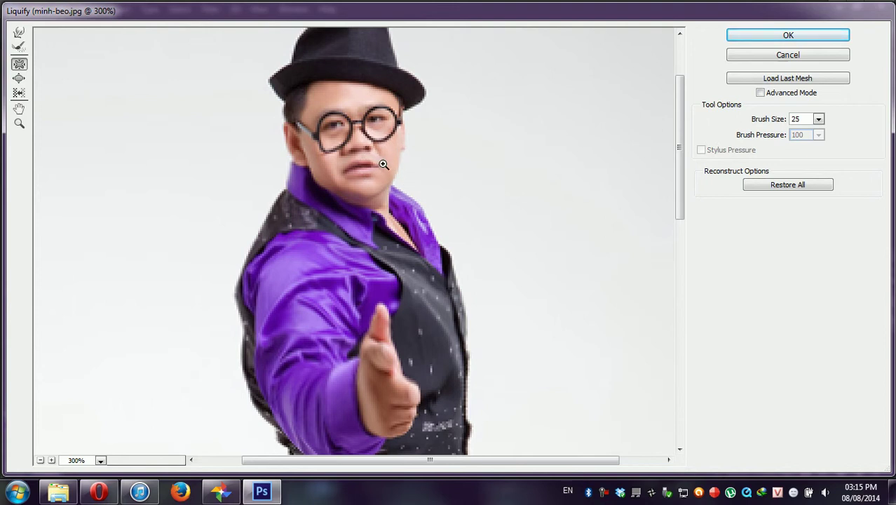
{"action": "mouse_move", "coordinate": [309, 156]}
{"action": "left_mouse_down"}
{"action": "mouse_move", "coordinate": [324, 180]}
{"action": "mouse_move", "coordinate": [363, 184]}
{"action": "left_mouse_up"}
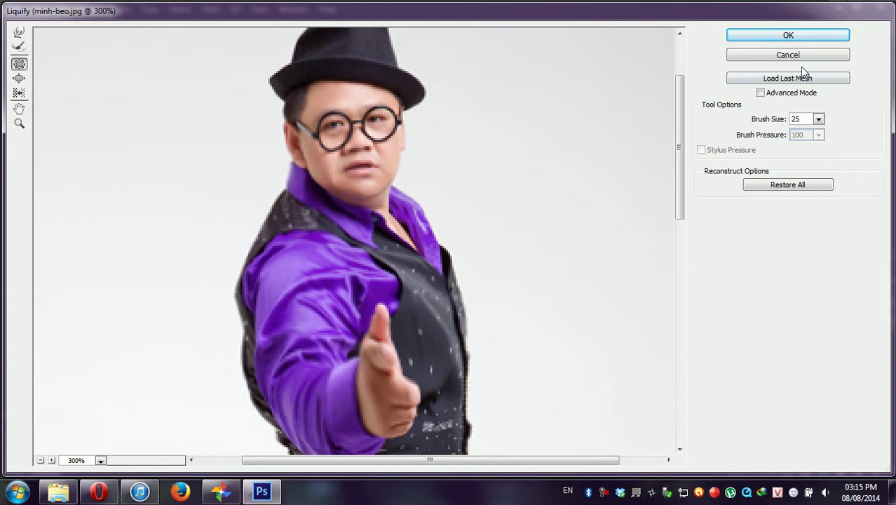
{"action": "left_click", "coordinate": [766, 35]}
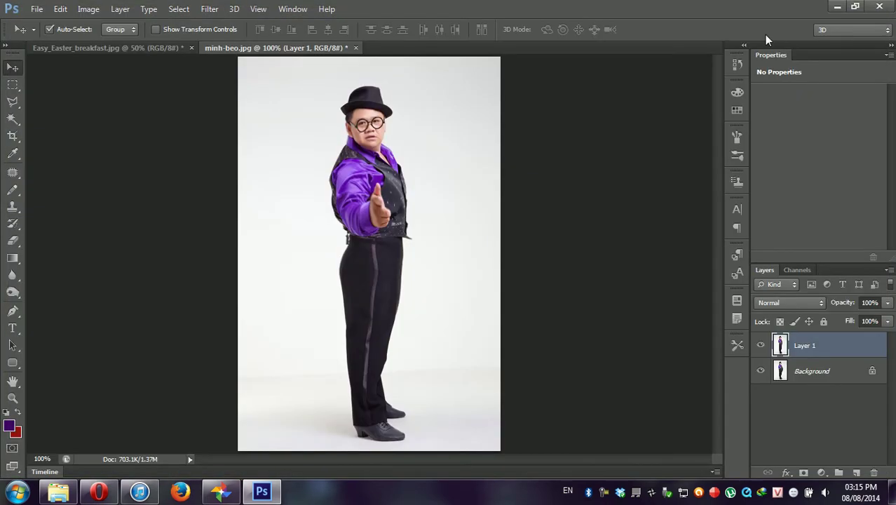
Step: Toggle Layer 1's visibility to compare the slimmed man with the original
{"action": "left_click", "coordinate": [761, 348]}
{"action": "left_click", "coordinate": [760, 348]}
{"action": "left_click", "coordinate": [760, 346]}
{"action": "left_click", "coordinate": [760, 346]}
Step: Try erasing parts of Layer 1, undo it, and set the eraser size to 98 px
{"action": "left_click", "coordinate": [12, 241]}
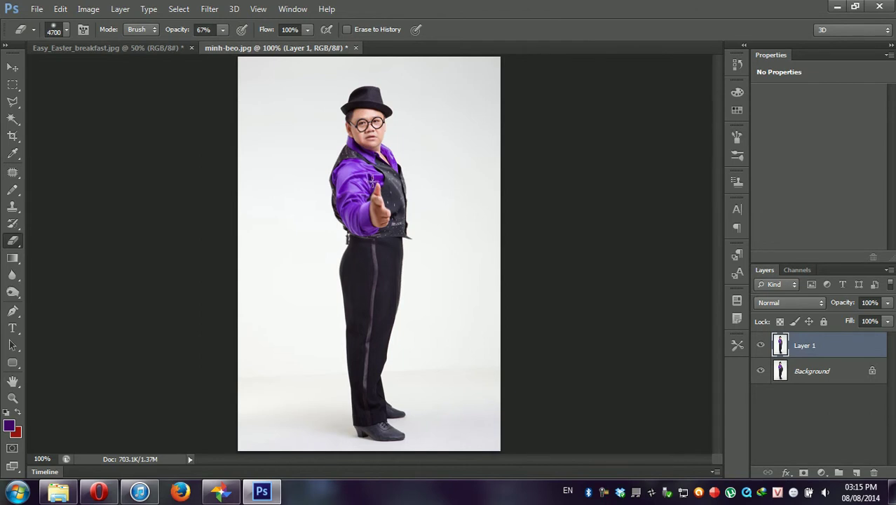
{"action": "left_click", "coordinate": [377, 196]}
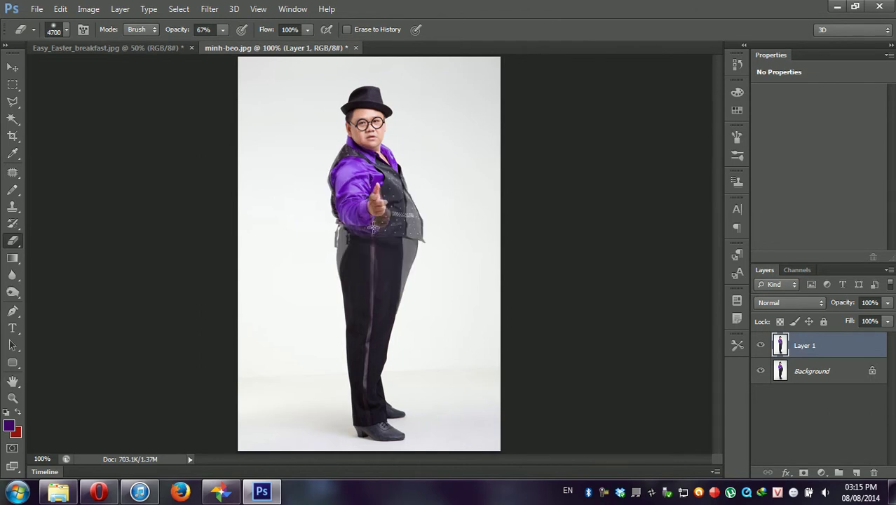
{"action": "left_click", "coordinate": [374, 224]}
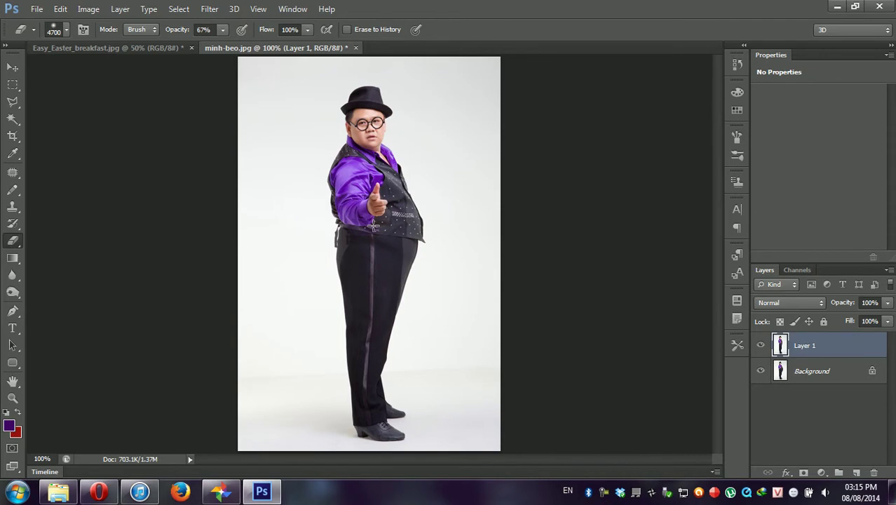
{"action": "key", "text": "ctrl+alt+z"}
{"action": "key", "text": "ctrl+alt+z"}
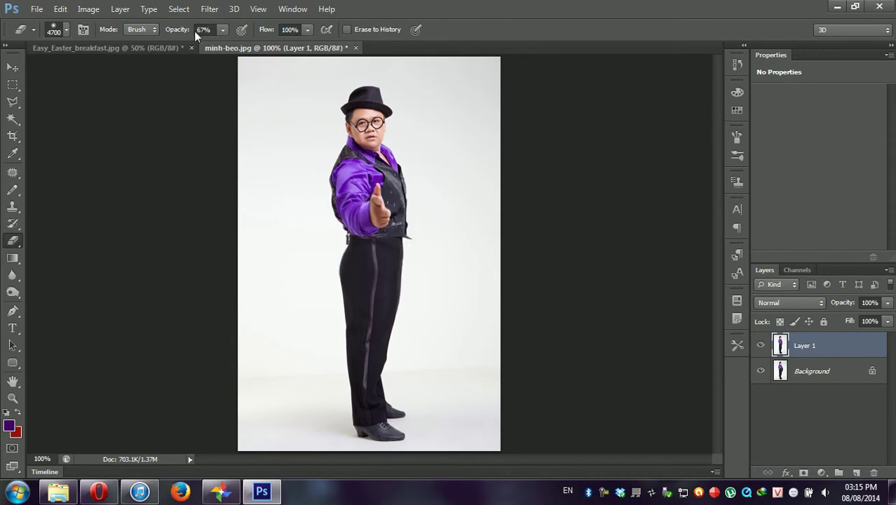
{"action": "left_click", "coordinate": [66, 29]}
{"action": "left_click", "coordinate": [81, 71]}
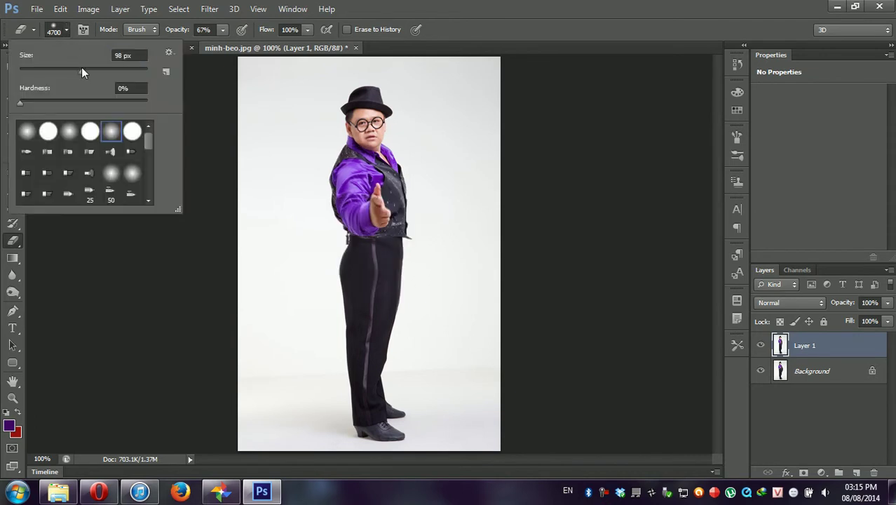
{"action": "left_click", "coordinate": [372, 200]}
Step: Erase the smeared area on the chest and belly with a smaller eraser
{"action": "mouse_move", "coordinate": [380, 216]}
{"action": "left_mouse_down"}
{"action": "mouse_move", "coordinate": [377, 172]}
{"action": "mouse_move", "coordinate": [427, 192]}
{"action": "left_mouse_up"}
{"action": "key", "text": "ctrl+z"}
{"action": "key", "text": "bracketleft"}
{"action": "key", "text": "bracketleft"}
{"action": "key", "text": "bracketleft"}
{"action": "left_click_drag", "start_coordinate": [376, 187], "coordinate": [377, 226]}
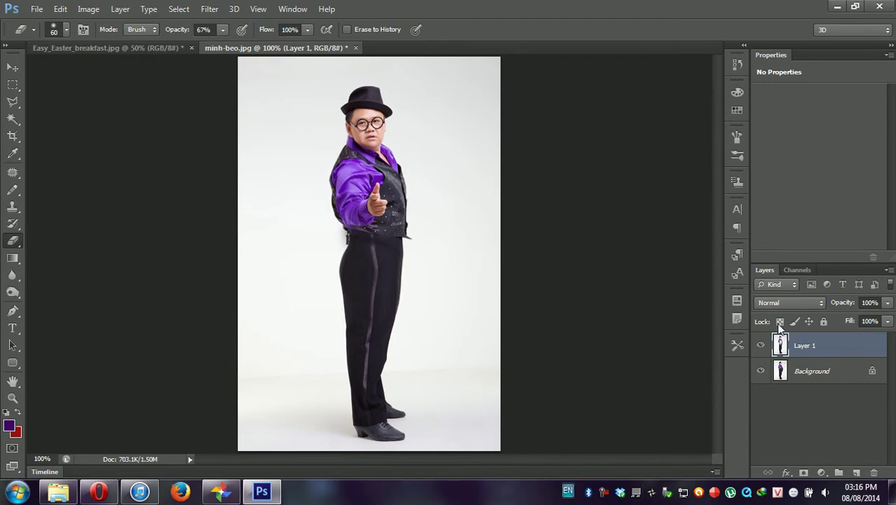
Step: Compare Layer 1 on and off again, leaving it visible, and bring up the tap7 folder
{"action": "left_click", "coordinate": [761, 346]}
{"action": "left_click", "coordinate": [761, 346]}
{"action": "left_click", "coordinate": [762, 346]}
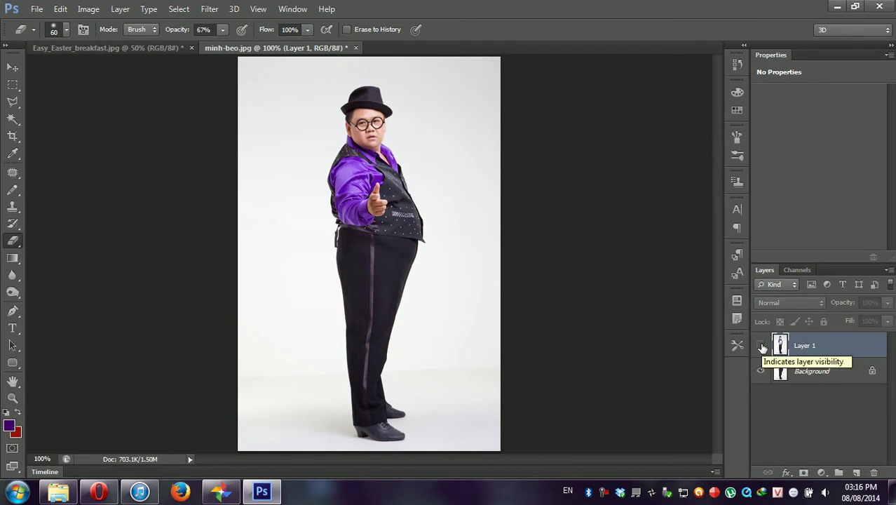
{"action": "left_click", "coordinate": [761, 346]}
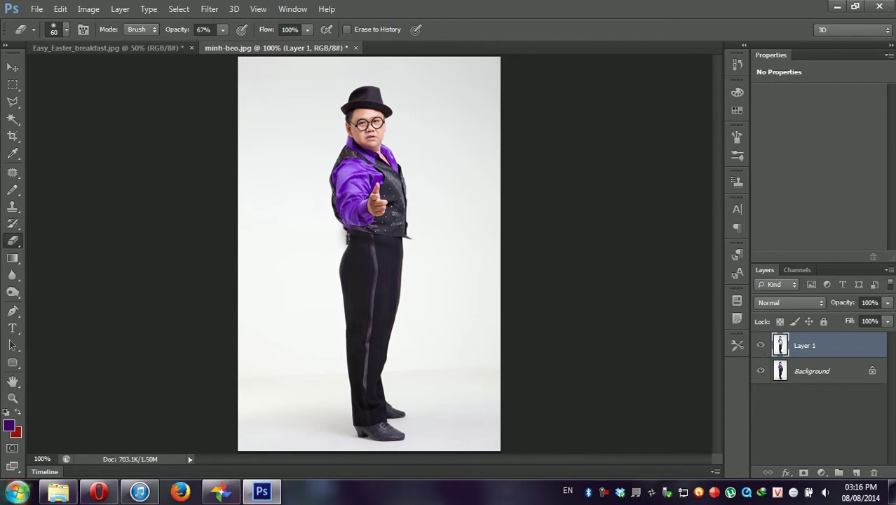
{"action": "left_click", "coordinate": [59, 492]}
Step: Drag img5516 from the tap7 folder into Photoshop and switch to its document tab
{"action": "left_click", "coordinate": [477, 115]}
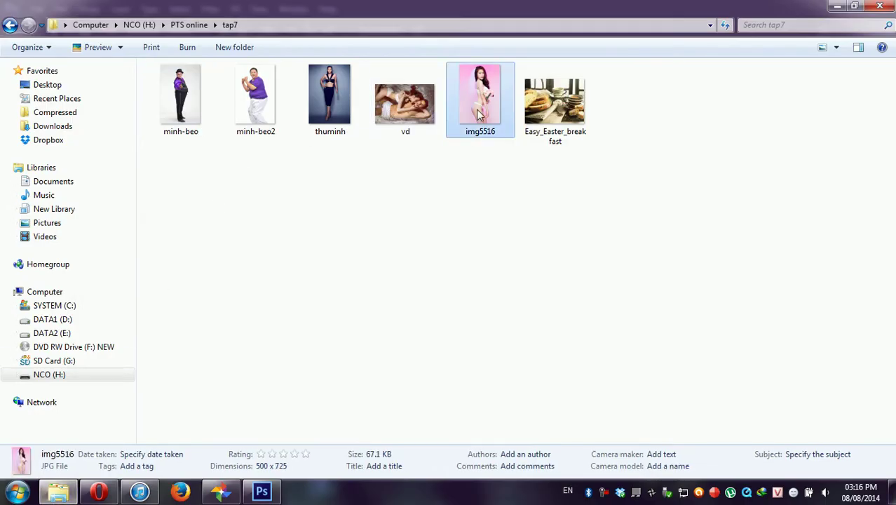
{"action": "mouse_move", "coordinate": [477, 115]}
{"action": "left_mouse_down"}
{"action": "mouse_move", "coordinate": [264, 492]}
{"action": "mouse_move", "coordinate": [758, 435]}
{"action": "mouse_move", "coordinate": [741, 443]}
{"action": "left_mouse_up"}
{"action": "left_click", "coordinate": [291, 50]}
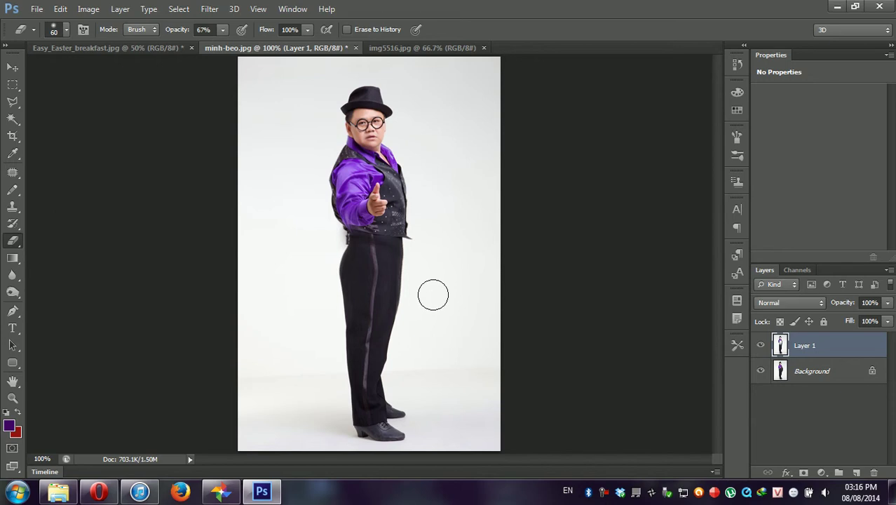
{"action": "left_click", "coordinate": [374, 47]}
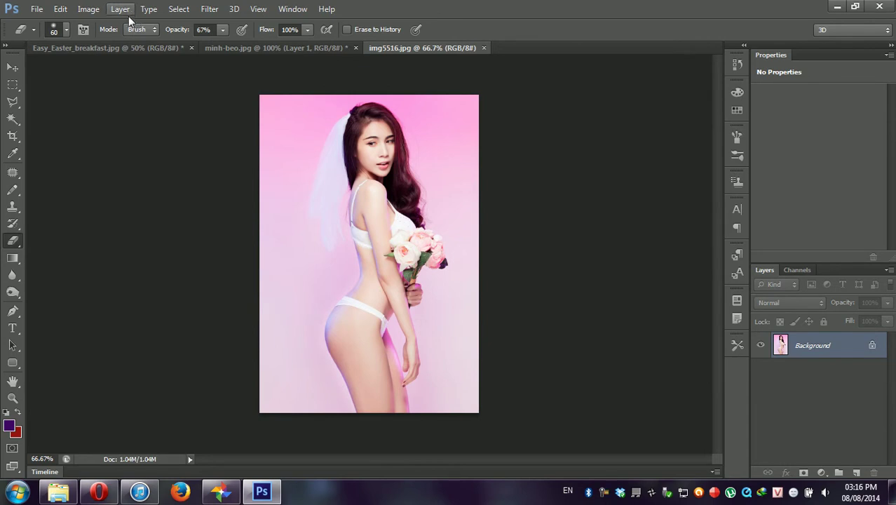
Step: Duplicate the bride's background to Layer 1 and Bloat her hip in Liquify with a larger brush
{"action": "key", "text": "ctrl+j"}
{"action": "left_click", "coordinate": [210, 8]}
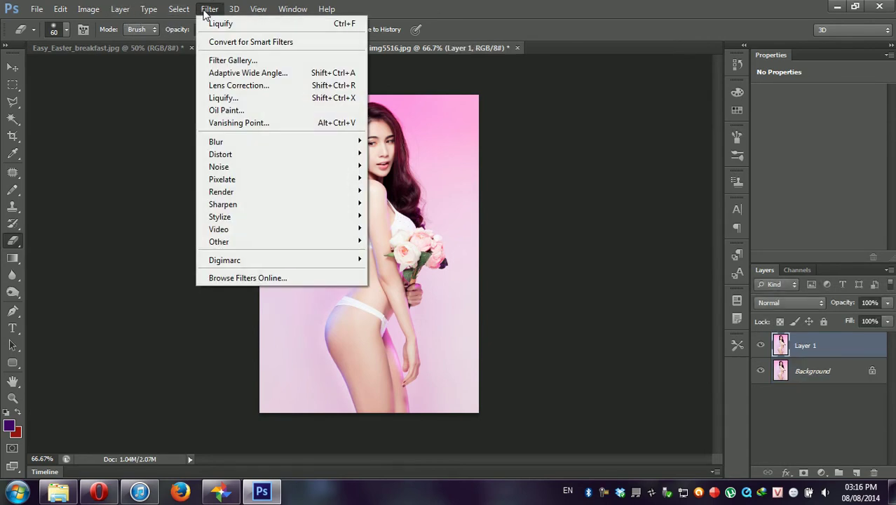
{"action": "left_click", "coordinate": [221, 97]}
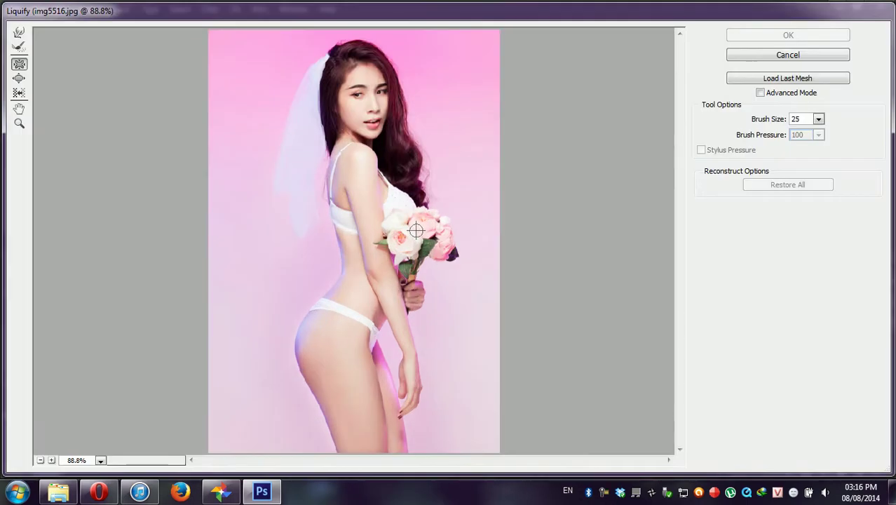
{"action": "left_click", "coordinate": [19, 80]}
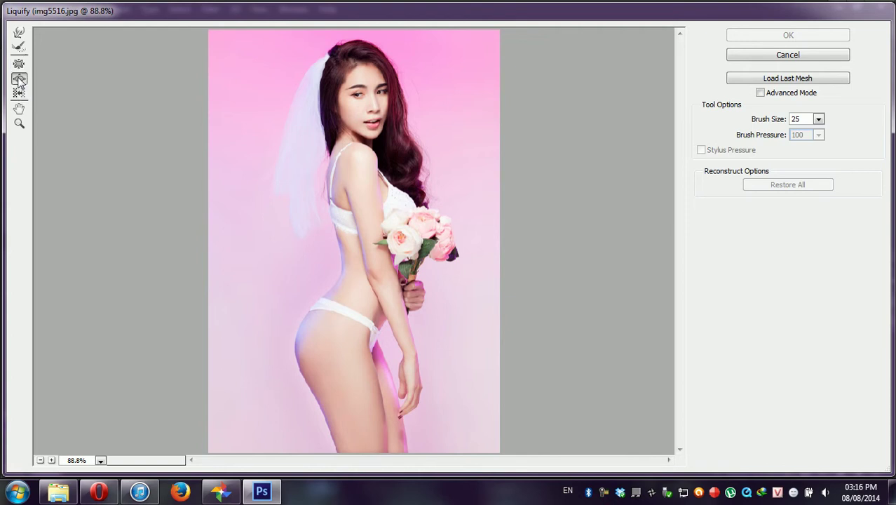
{"action": "key", "text": "bracketright"}
{"action": "key", "text": "bracketright"}
{"action": "key", "text": "bracketright"}
{"action": "key", "text": "bracketright"}
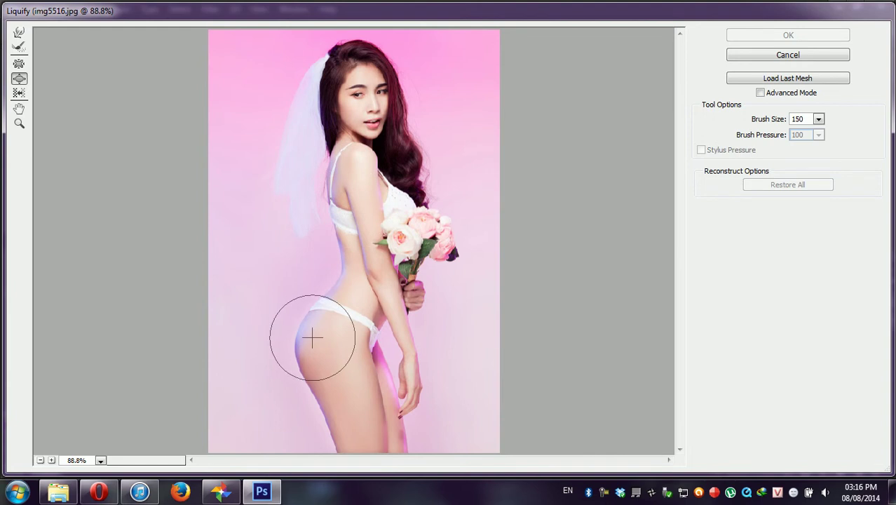
{"action": "mouse_move", "coordinate": [312, 339]}
{"action": "left_mouse_down"}
{"action": "mouse_move", "coordinate": [313, 366]}
{"action": "mouse_move", "coordinate": [320, 335]}
{"action": "left_mouse_up"}
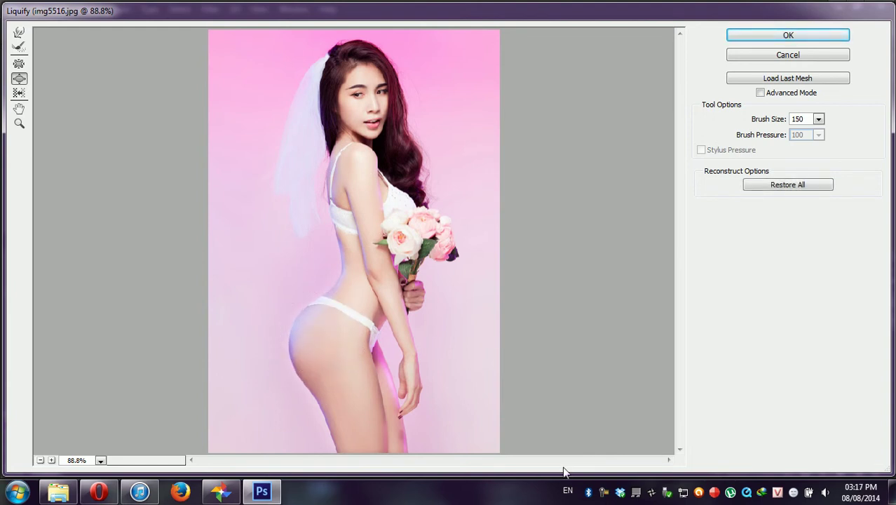
Step: Pucker the waist slightly, Bloat the chest above the bouquet, and apply Liquify
{"action": "left_click", "coordinate": [18, 63]}
{"action": "mouse_move", "coordinate": [349, 287]}
{"action": "left_mouse_down"}
{"action": "mouse_move", "coordinate": [379, 278]}
{"action": "mouse_move", "coordinate": [350, 296]}
{"action": "left_mouse_up"}
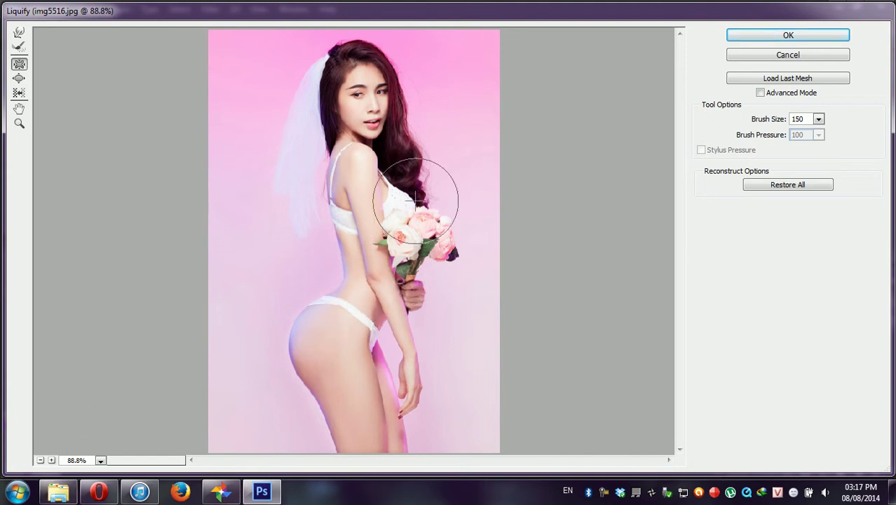
{"action": "left_click", "coordinate": [19, 77]}
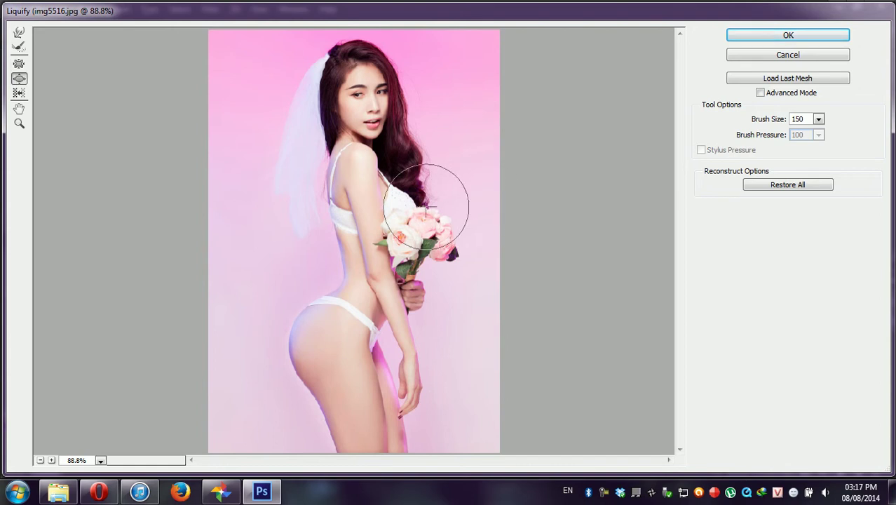
{"action": "left_click_drag", "start_coordinate": [401, 205], "coordinate": [401, 203]}
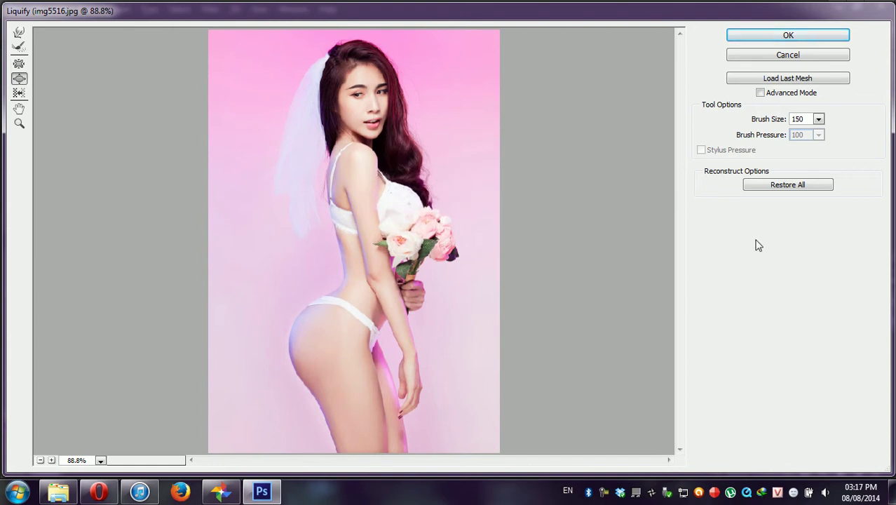
{"action": "left_click", "coordinate": [818, 35]}
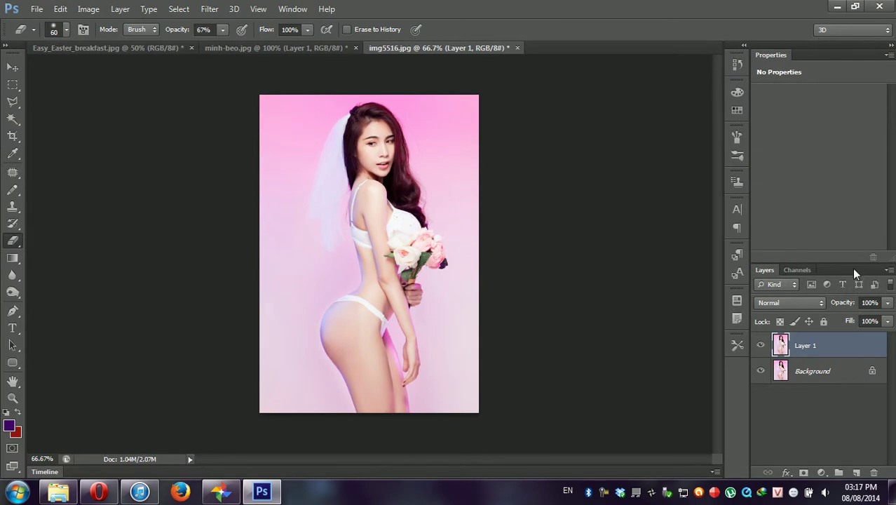
Step: Toggle the reshaped Layer 1 on and off three times to compare the bride before and after
{"action": "left_click", "coordinate": [761, 345]}
{"action": "left_click", "coordinate": [760, 345]}
{"action": "left_click", "coordinate": [761, 345]}
{"action": "left_click", "coordinate": [761, 345]}
{"action": "left_click", "coordinate": [760, 345]}
{"action": "left_click", "coordinate": [760, 345]}
Step: Drag model.jpg from the tap7 folder into Photoshop as a new document
{"action": "left_click", "coordinate": [59, 491]}
{"action": "mouse_move", "coordinate": [633, 102]}
{"action": "left_mouse_down"}
{"action": "mouse_move", "coordinate": [282, 489]}
{"action": "mouse_move", "coordinate": [794, 358]}
{"action": "left_mouse_up"}
{"action": "left_click_drag", "start_coordinate": [768, 425], "coordinate": [768, 422]}
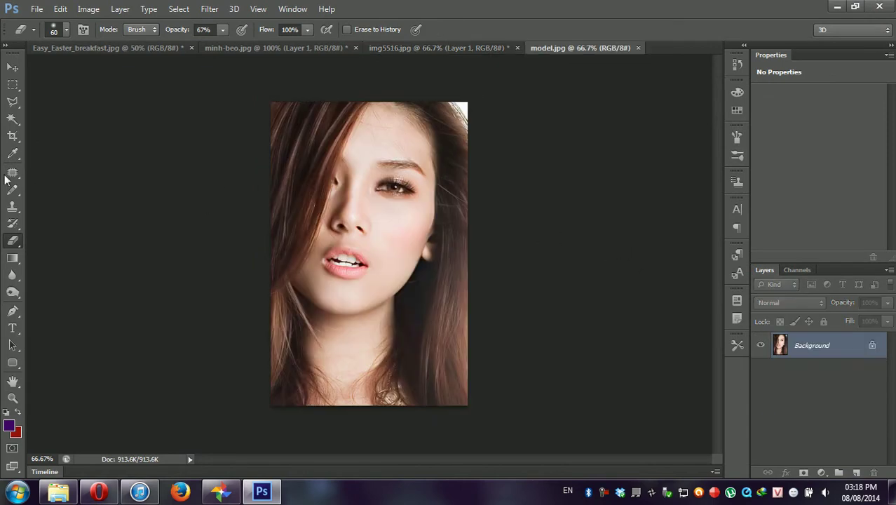
Step: Duplicate the model's background to Layer 1 and open Liquify with brush size 125
{"action": "key", "text": "ctrl+j"}
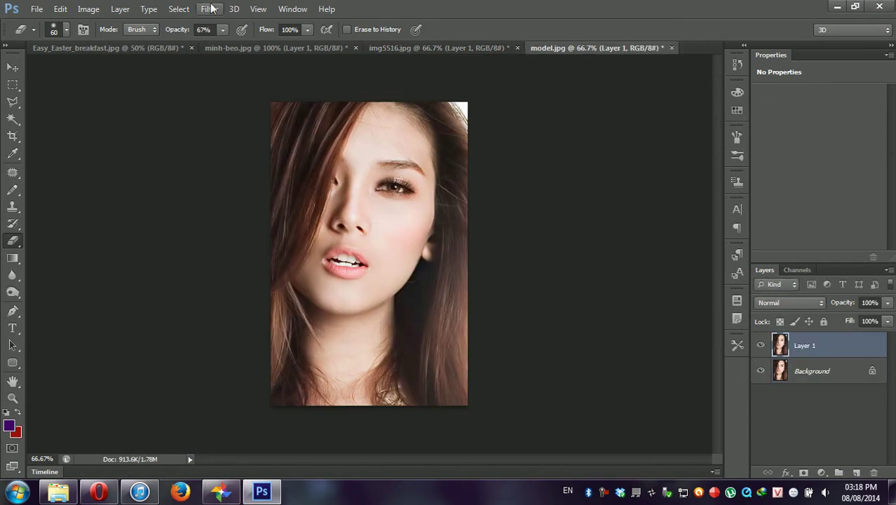
{"action": "left_click", "coordinate": [212, 10]}
{"action": "left_click", "coordinate": [222, 103]}
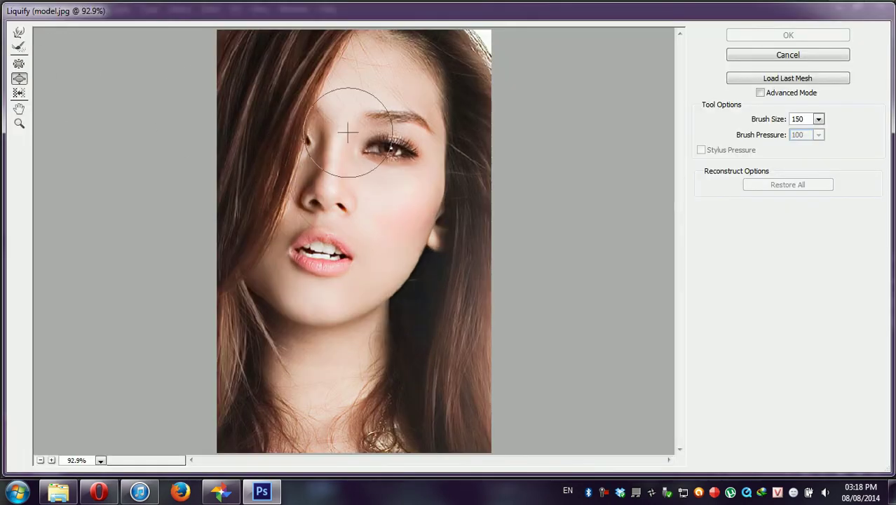
{"action": "key", "text": "bracketleft"}
{"action": "key", "text": "bracketleft"}
{"action": "key", "text": "bracketleft"}
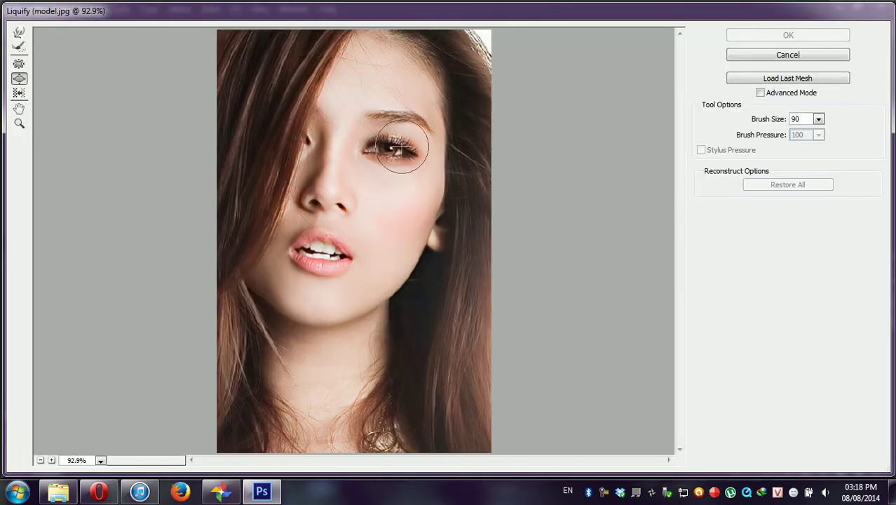
{"action": "key", "text": "bracketright"}
{"action": "key", "text": "bracketright"}
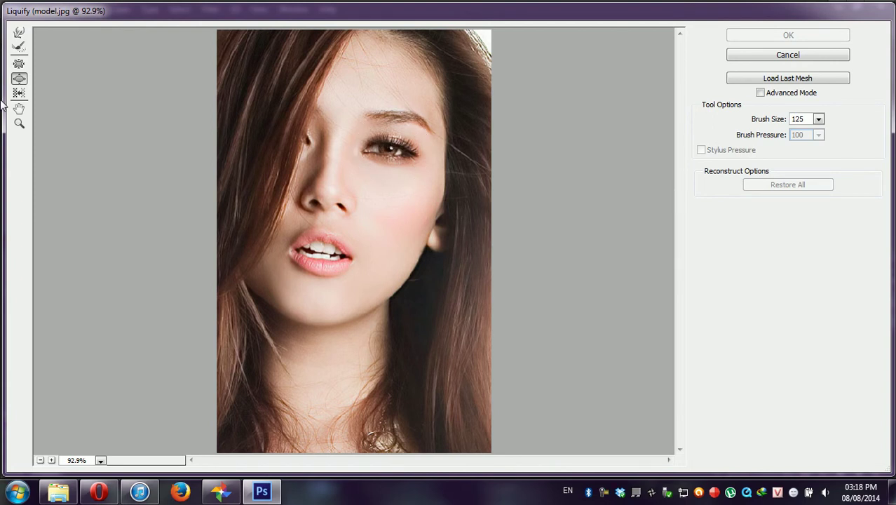
Step: Bloat the model's uncovered eye twice, subtly reshape the chin, and apply Liquify
{"action": "left_click", "coordinate": [18, 81]}
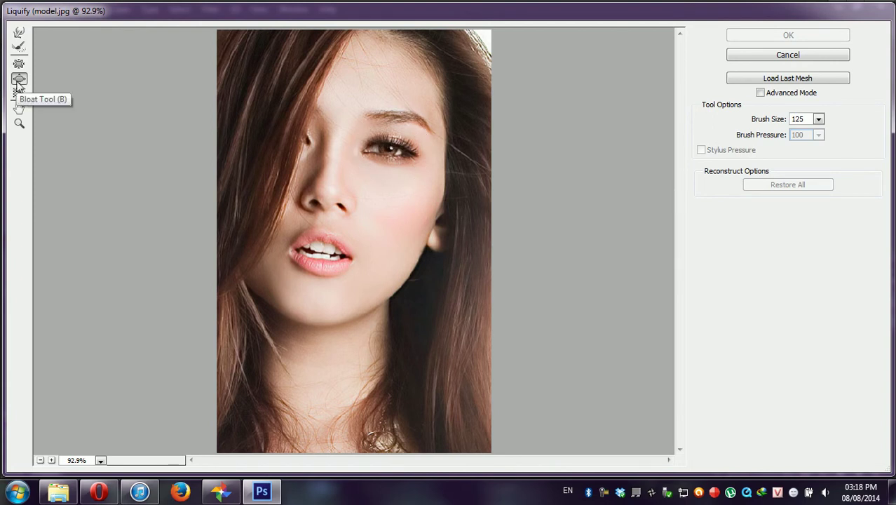
{"action": "left_click", "coordinate": [387, 147]}
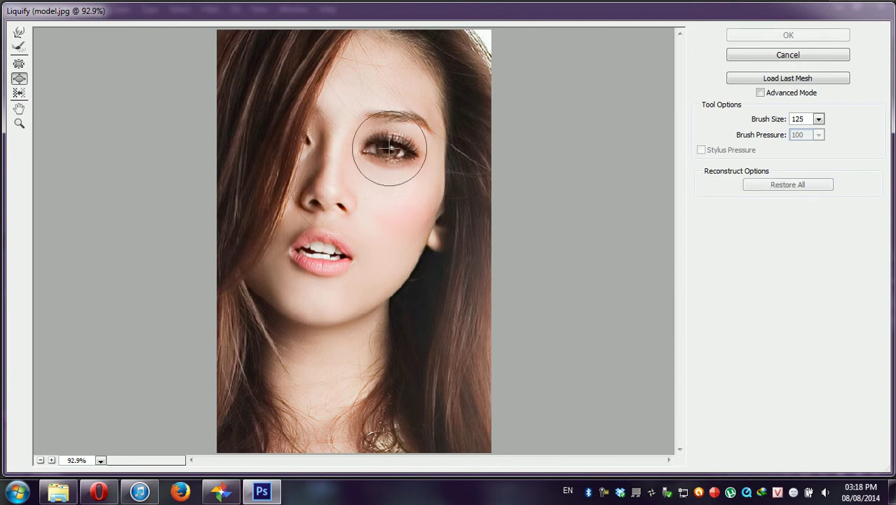
{"action": "left_click", "coordinate": [384, 150]}
{"action": "left_click", "coordinate": [18, 65]}
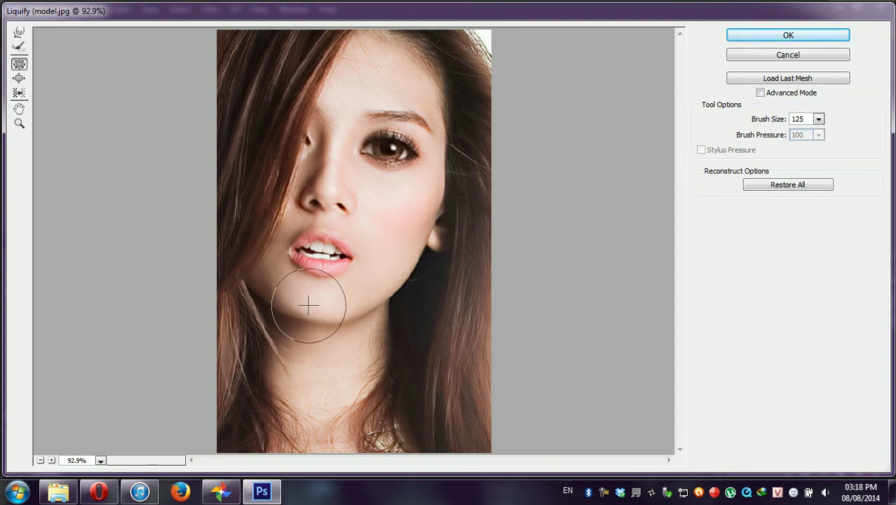
{"action": "left_click", "coordinate": [18, 78]}
{"action": "mouse_move", "coordinate": [302, 299]}
{"action": "left_mouse_down"}
{"action": "mouse_move", "coordinate": [304, 310]}
{"action": "mouse_move", "coordinate": [279, 295]}
{"action": "mouse_move", "coordinate": [300, 315]}
{"action": "mouse_move", "coordinate": [307, 310]}
{"action": "mouse_move", "coordinate": [302, 323]}
{"action": "mouse_move", "coordinate": [322, 292]}
{"action": "mouse_move", "coordinate": [260, 306]}
{"action": "mouse_move", "coordinate": [272, 292]}
{"action": "mouse_move", "coordinate": [286, 295]}
{"action": "left_mouse_up"}
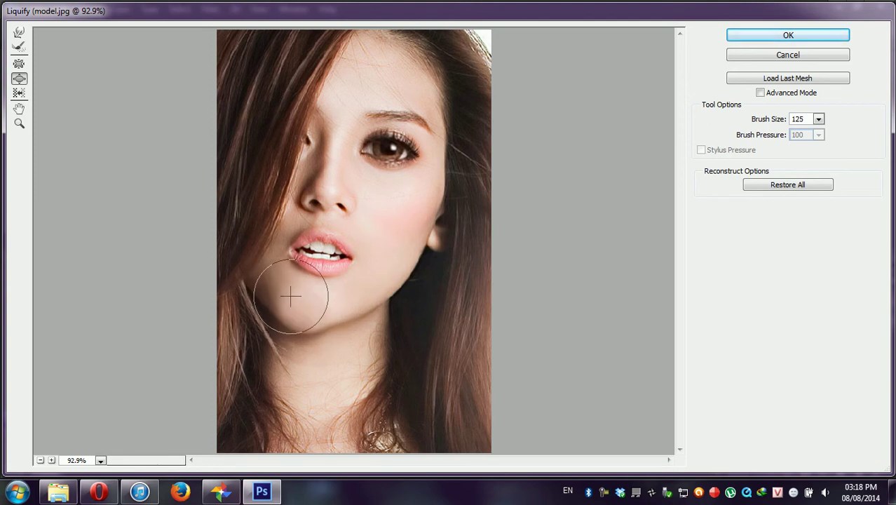
{"action": "left_click", "coordinate": [782, 37]}
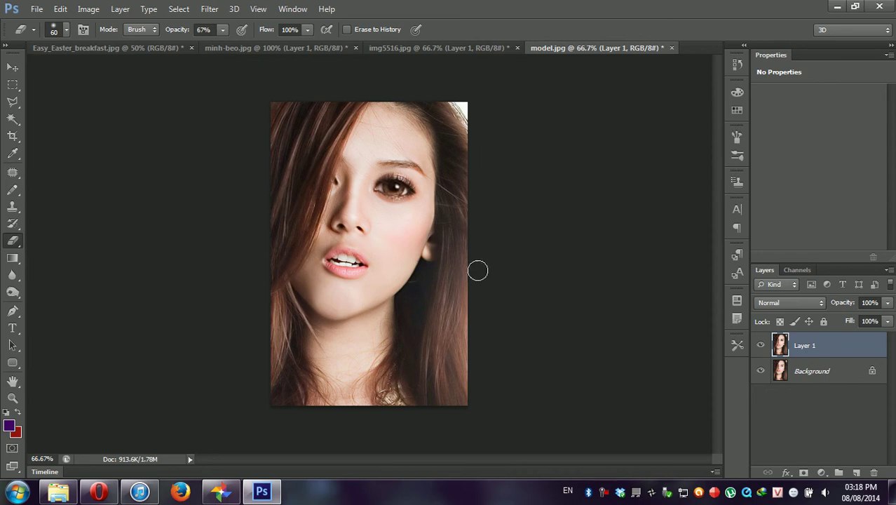
Step: Open the Filter menu on model.jpg's reshaped Layer 1
{"action": "left_click", "coordinate": [209, 9]}
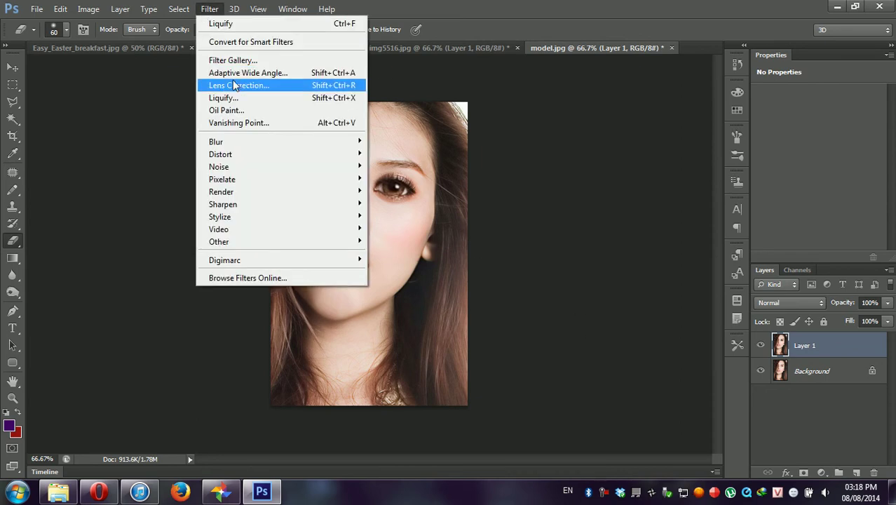